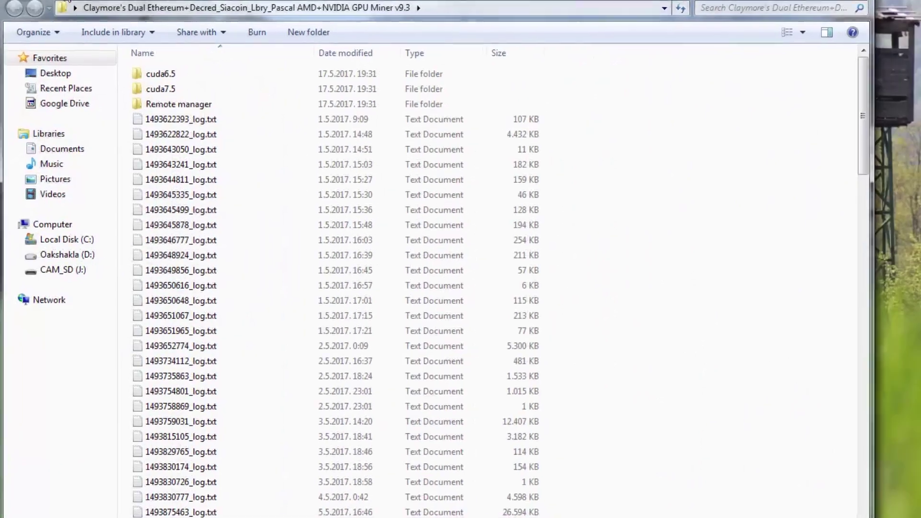
# - Launch the ETH+DCR dual-mining batch file and position the miner console and GPU-Z windows in view
pyautogui.scroll(-7, 168, 273)
pyautogui.scroll(-20, 154, 185)
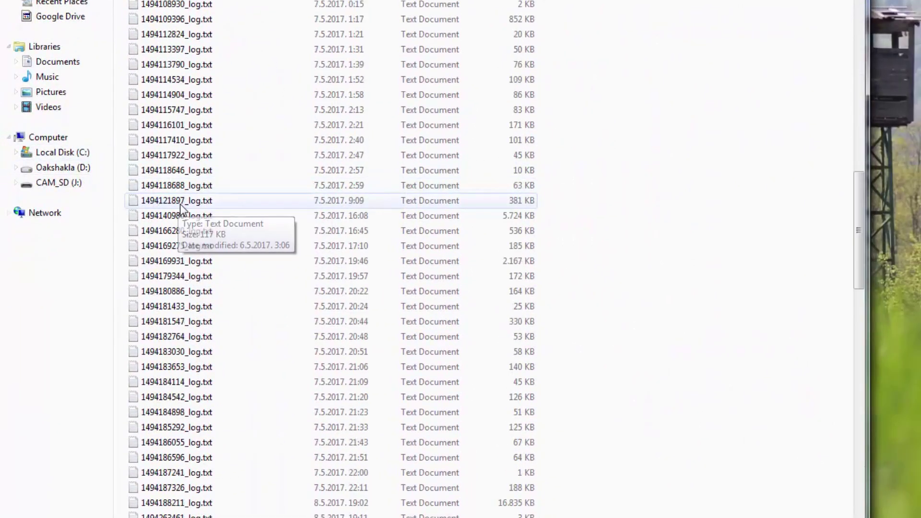
pyautogui.doubleClick(202, 474)
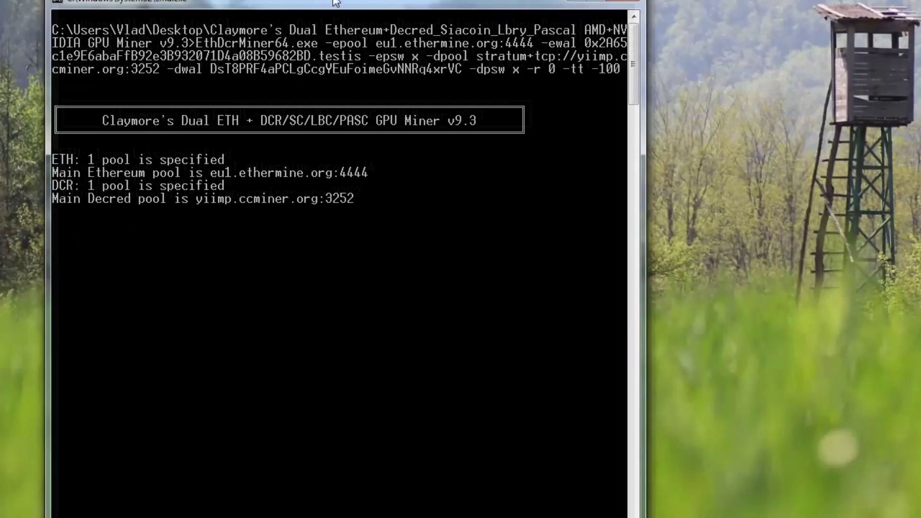
pyautogui.moveTo(319, 2); pyautogui.dragTo(295, 0)
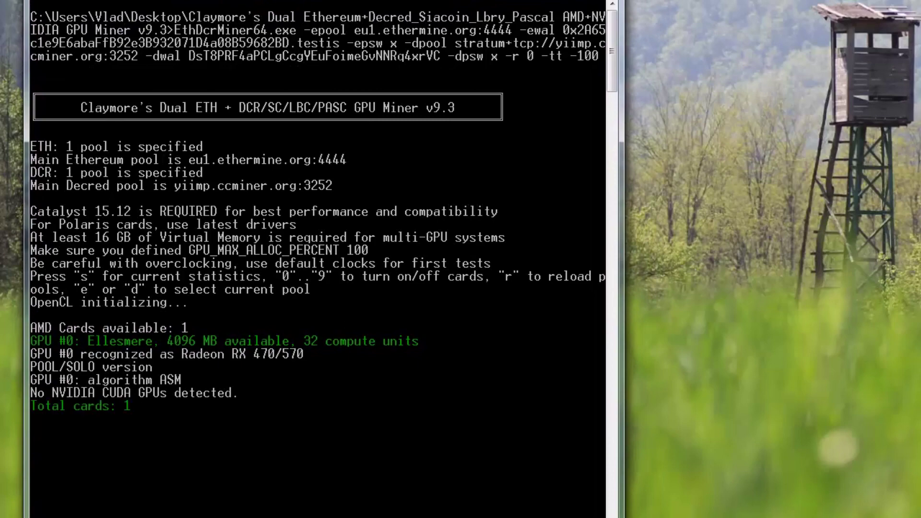
pyautogui.moveTo(197, 517); pyautogui.dragTo(197, 501)
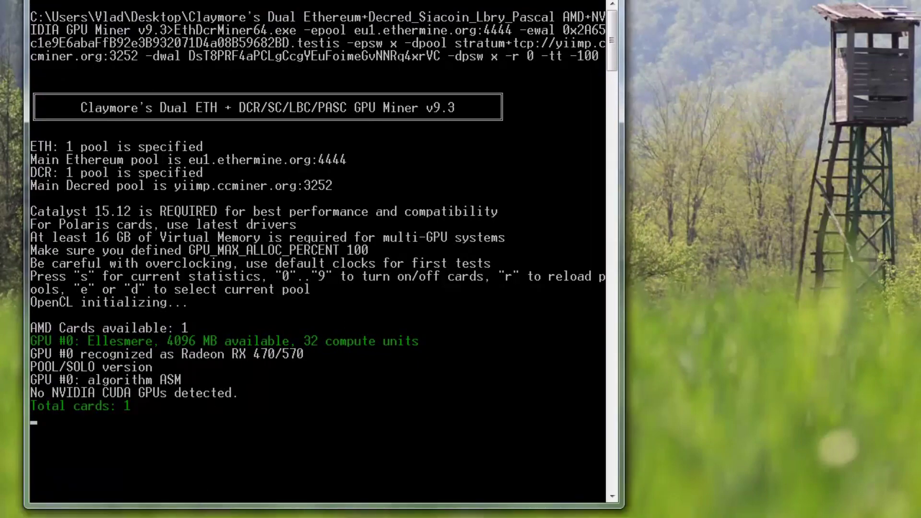
pyautogui.moveTo(295, 0); pyautogui.dragTo(293, 2)
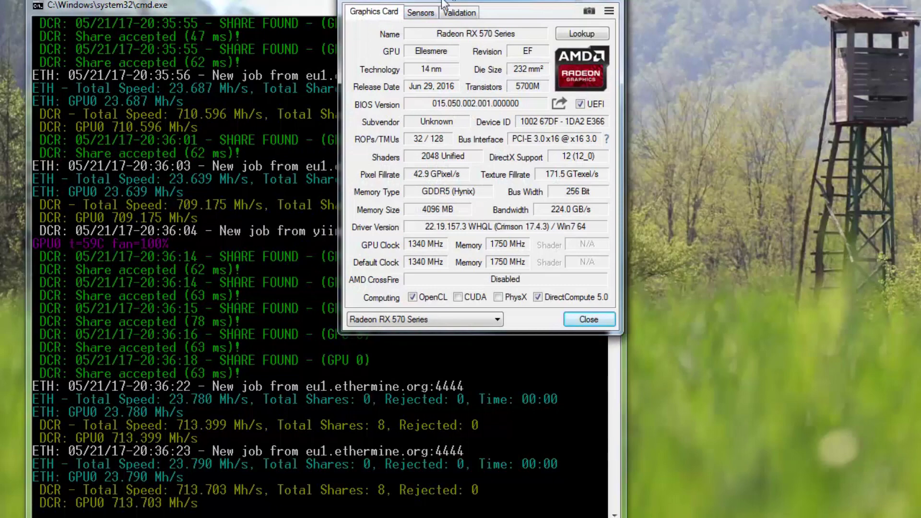
pyautogui.moveTo(442, 3); pyautogui.dragTo(424, 54)
# - Switch GPU-Z to the Sensors tab to show the RX 570's live readings
pyautogui.click(395, 76)
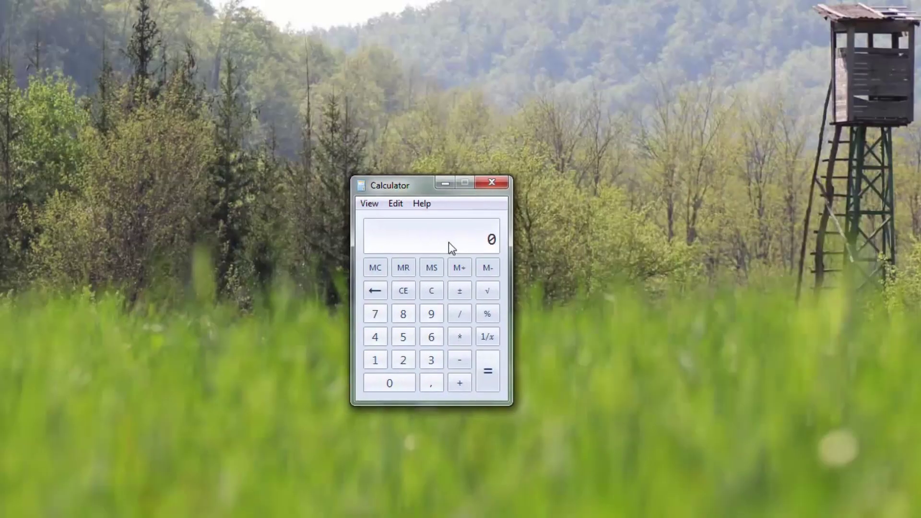
# - Compute 362 minus 164 in Calculator, giving 198
pyautogui.write('362')
pyautogui.press('BackSpace')
pyautogui.write('2')
pyautogui.press('-')
pyautogui.write('164')
pyautogui.press('Return')
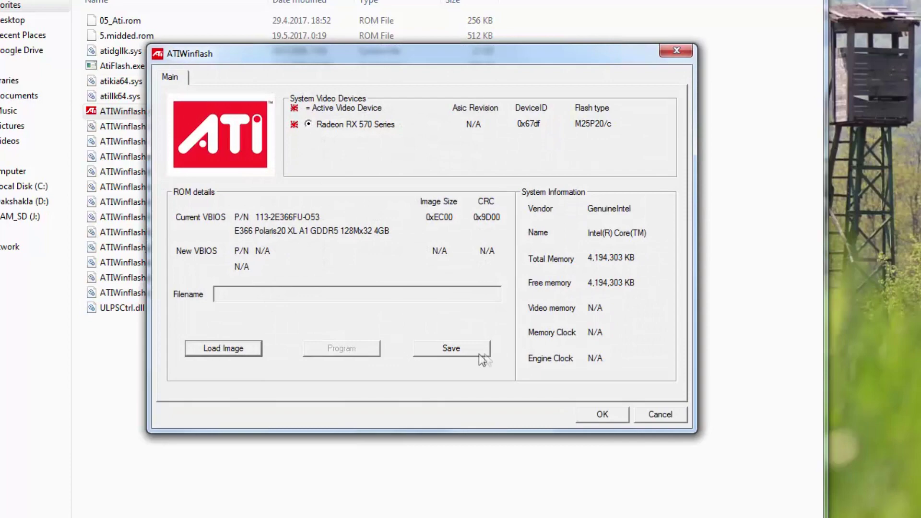
# - Save the current BIOS dump as RX580Original, close ATIWinflash, and open Polaris BIOS Editor
pyautogui.click(485, 350)
pyautogui.click(233, 184)
pyautogui.press('Tab')
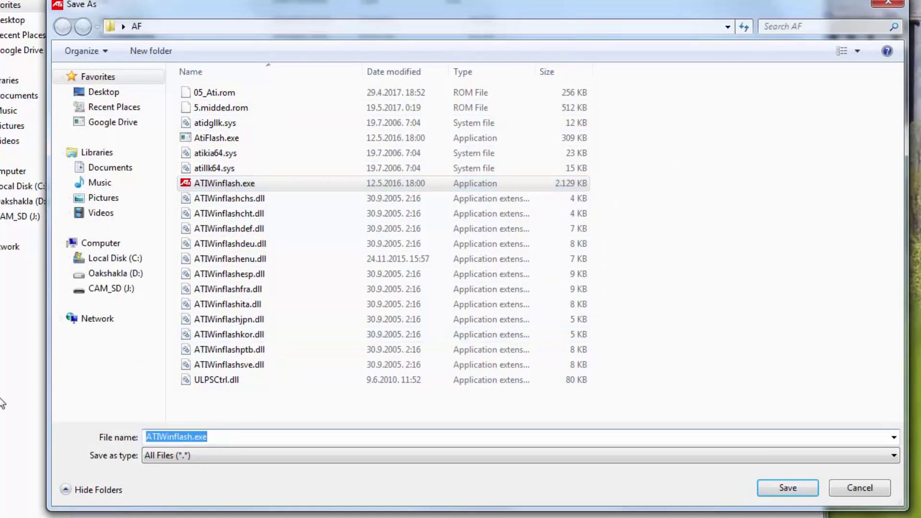
pyautogui.press('BackSpace')
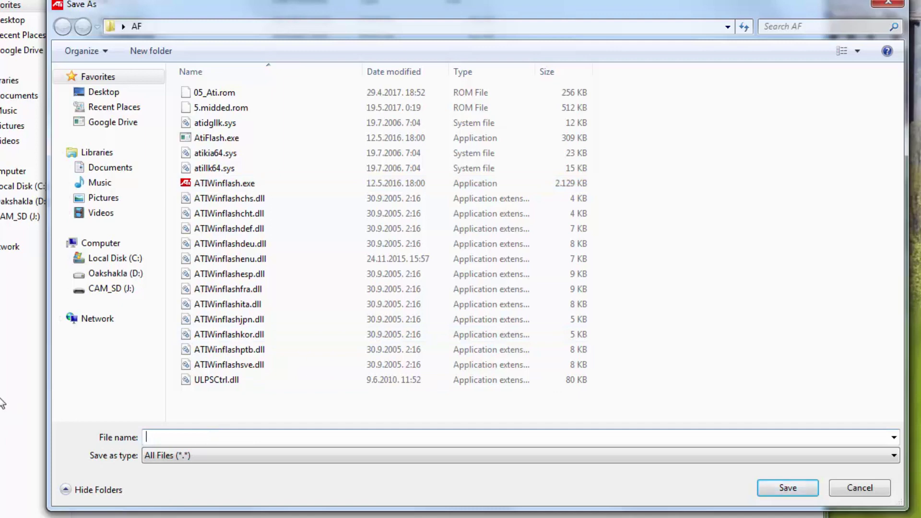
pyautogui.write('RX580Original')
pyautogui.press('Return')
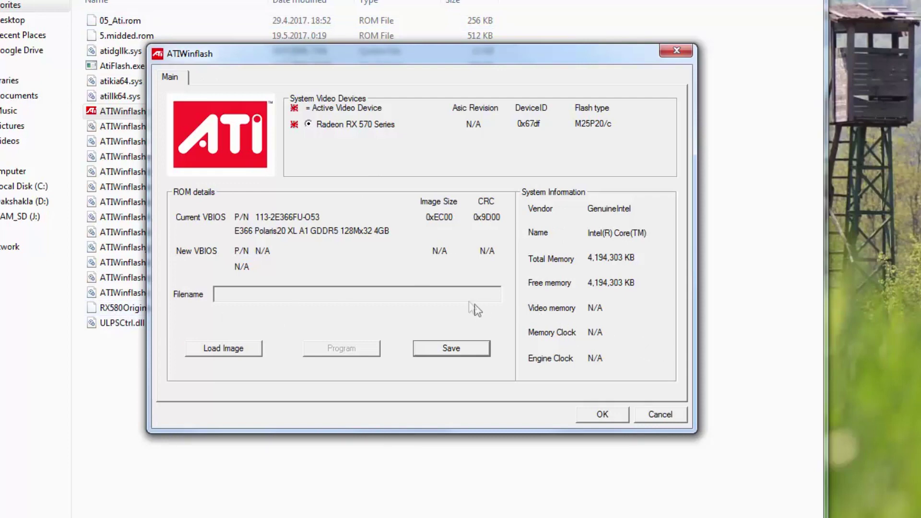
pyautogui.click(603, 413)
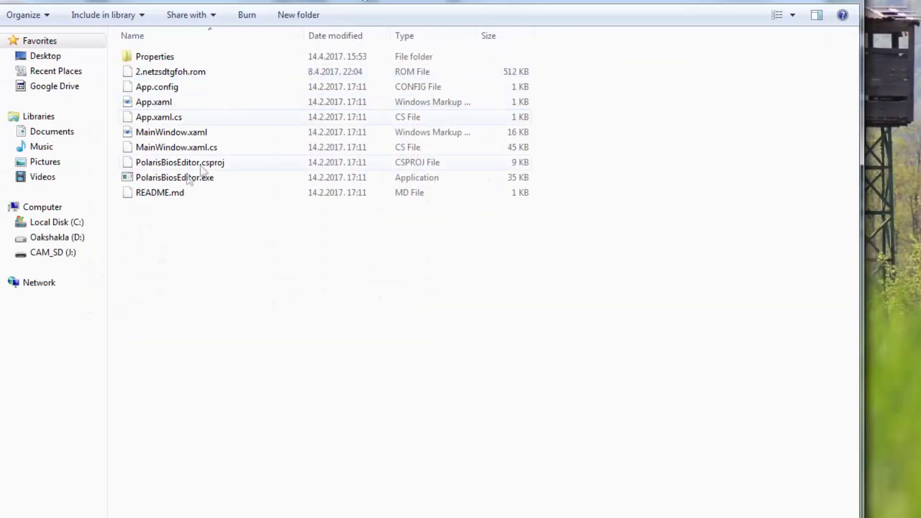
pyautogui.click(180, 177)
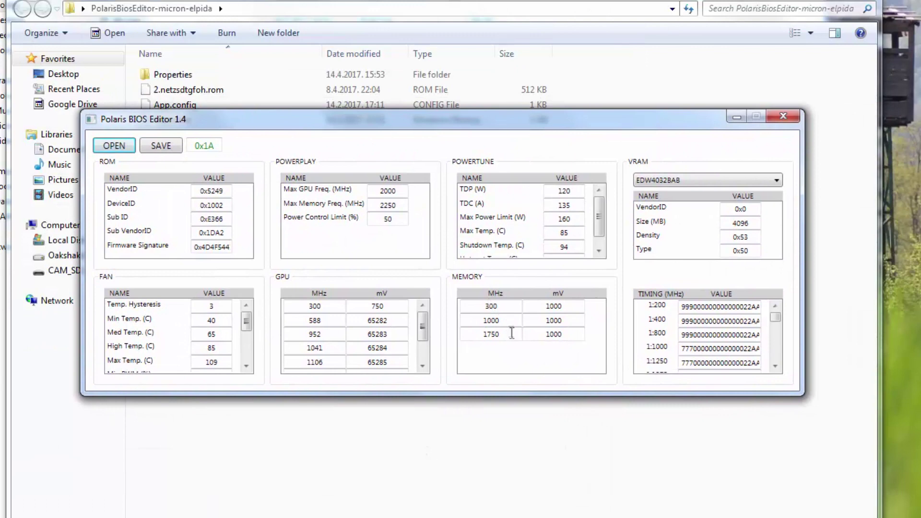
# - Change the top memory clock from 1750 to 2100 MHz and set all three memory voltages to 900 mV
pyautogui.doubleClick(491, 333)
pyautogui.write('2100')
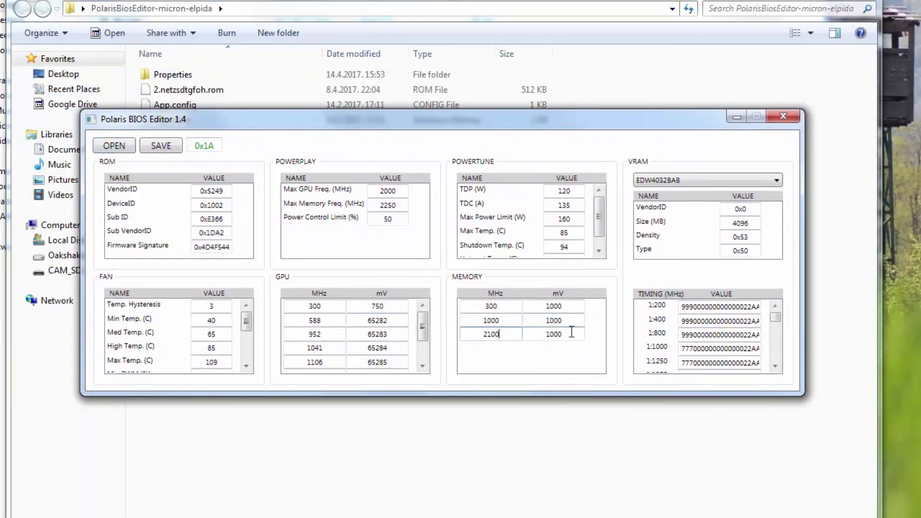
pyautogui.press('Tab')
pyautogui.write('900')
pyautogui.doubleClick(553, 320)
pyautogui.write('900')
pyautogui.doubleClick(571, 306)
pyautogui.write('900')
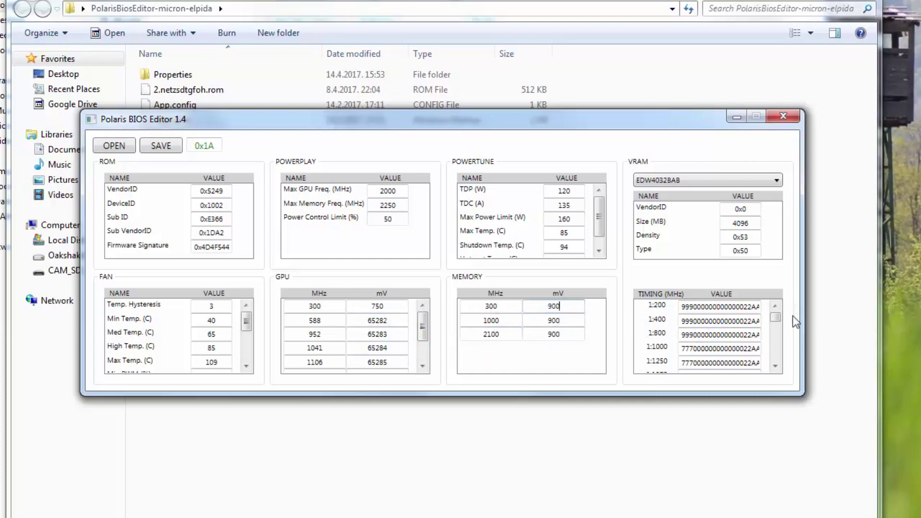
# - Copy the 1:1500 timing strap into the 1:1625, 1:1750 and 1:2000 straps
pyautogui.click(775, 366)
pyautogui.click(774, 366)
pyautogui.click(774, 366)
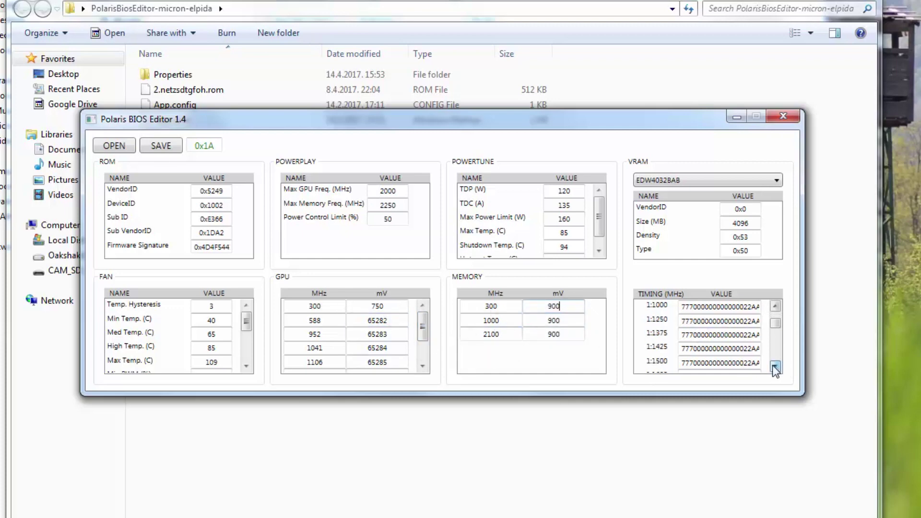
pyautogui.doubleClick(704, 363)
pyautogui.hotkey('ctrl', 'c')
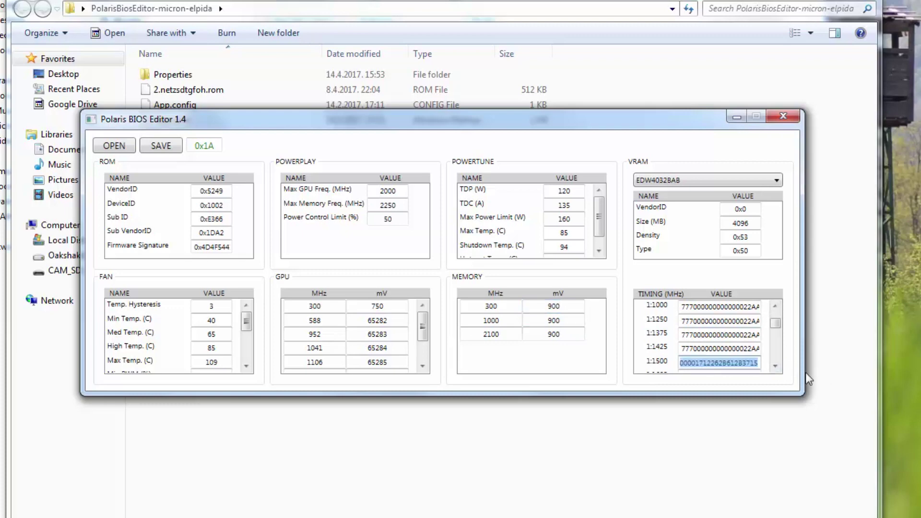
pyautogui.click(774, 366)
pyautogui.click(775, 366)
pyautogui.click(776, 366)
pyautogui.doubleClick(693, 335)
pyautogui.hotkey('ctrl', 'v')
pyautogui.doubleClick(704, 336)
pyautogui.doubleClick(703, 349)
pyautogui.doubleClick(703, 361)
pyautogui.hotkey('ctrl', 'v')
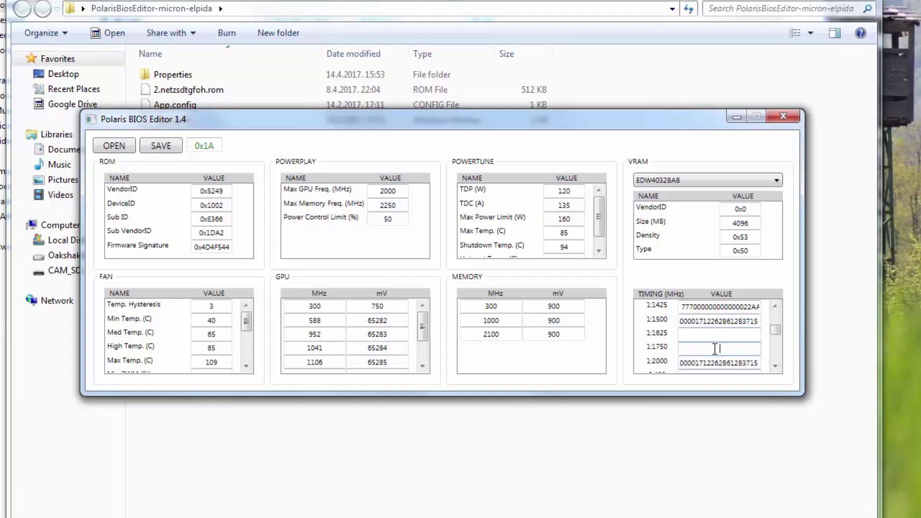
# - Scroll to the second memory type and copy its 2:1500 timing strap
pyautogui.click(775, 366)
pyautogui.click(775, 366)
pyautogui.click(775, 366)
pyautogui.click(775, 366)
pyautogui.click(775, 366)
pyautogui.click(775, 366)
pyautogui.click(775, 366)
pyautogui.click(775, 366)
pyautogui.click(775, 366)
pyautogui.doubleClick(699, 349)
pyautogui.write('3120150F292F94273116')
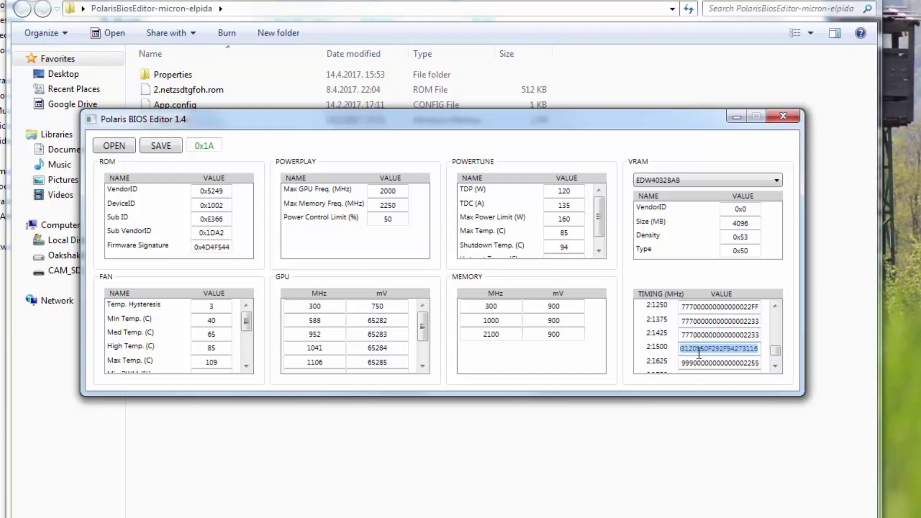
# - Paste the 2:1500 strap into the 2:2000, 2:1750 and 2:1625 timing straps
pyautogui.click(775, 366)
pyautogui.click(775, 366)
pyautogui.click(696, 335)
pyautogui.hotkey('ctrl', 'a')
pyautogui.press('BackSpace')
pyautogui.write('3120150F292F94273116')
pyautogui.click(722, 348)
pyautogui.write('3120150F292F94273116')
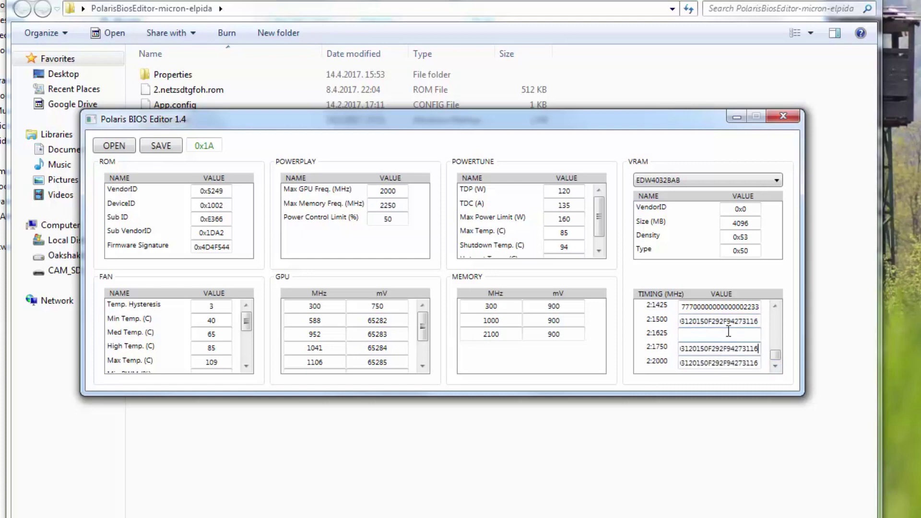
pyautogui.click(728, 331)
pyautogui.write('3120150F292F94273116')
pyautogui.click(422, 351)
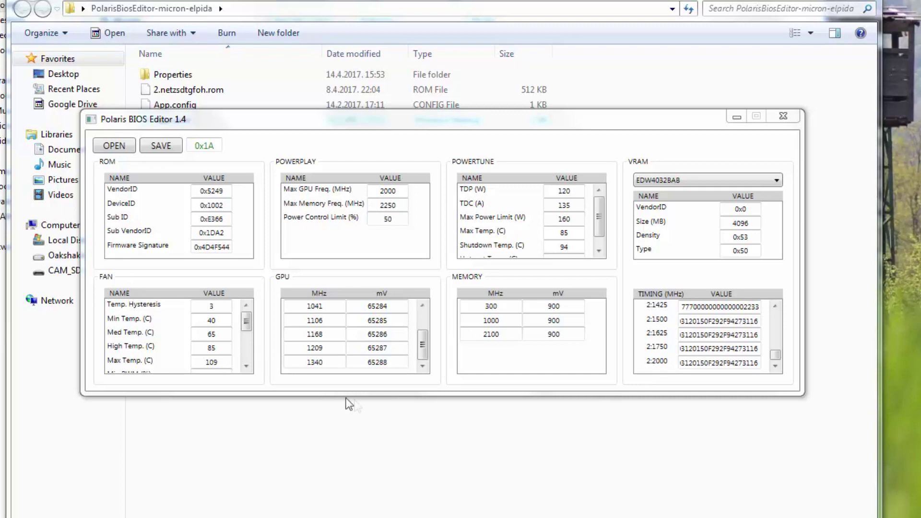
# - Set the 1168, 1209 and 1340 MHz GPU clock states all to 1125 MHz
pyautogui.click(336, 334)
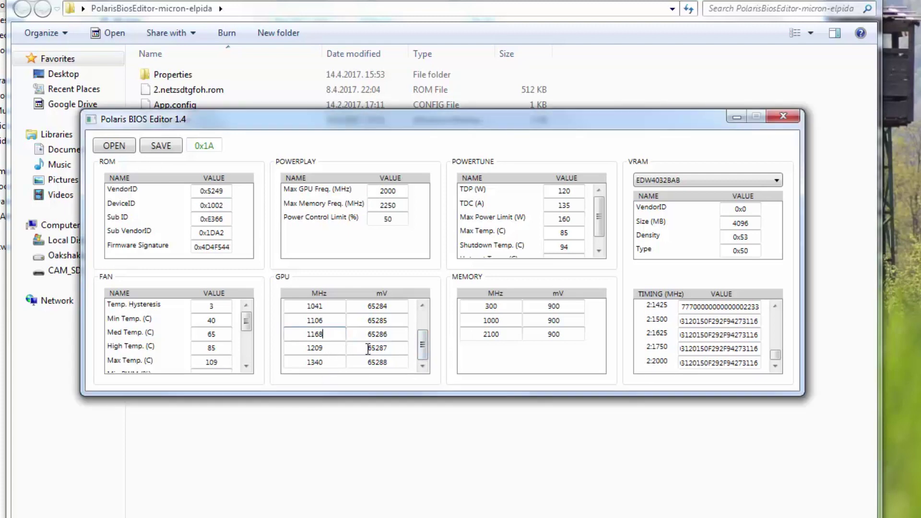
pyautogui.press('BackSpace')
pyautogui.press('BackSpace')
pyautogui.press('BackSpace')
pyautogui.press('BackSpace')
pyautogui.write('1125')
pyautogui.moveTo(337, 335); pyautogui.dragTo(178, 332)
pyautogui.hotkey('ctrl', 'c')
pyautogui.doubleClick(331, 349)
pyautogui.hotkey('ctrl', 'v')
pyautogui.doubleClick(322, 363)
pyautogui.hotkey('ctrl', 'v')
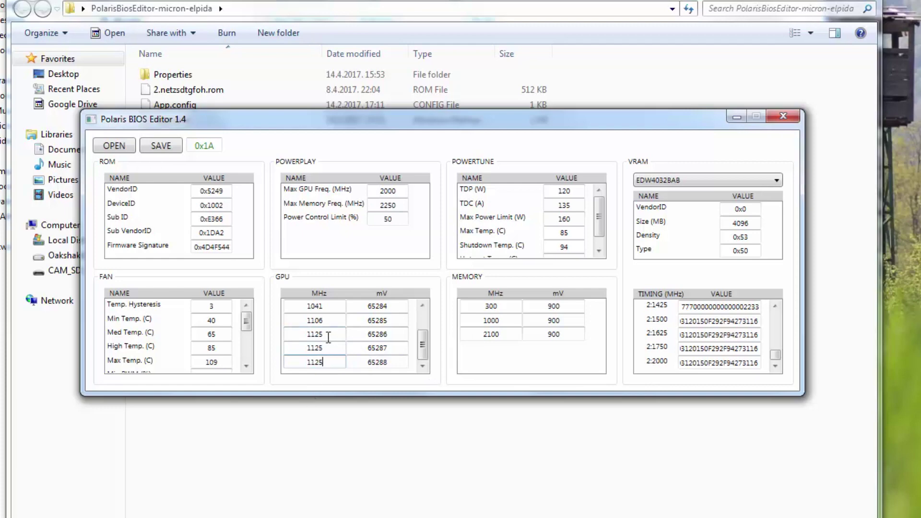
# - Copy the third GPU state's voltage 65286 into the fourth and fifth states
pyautogui.doubleClick(377, 334)
pyautogui.hotkey('ctrl', 'c')
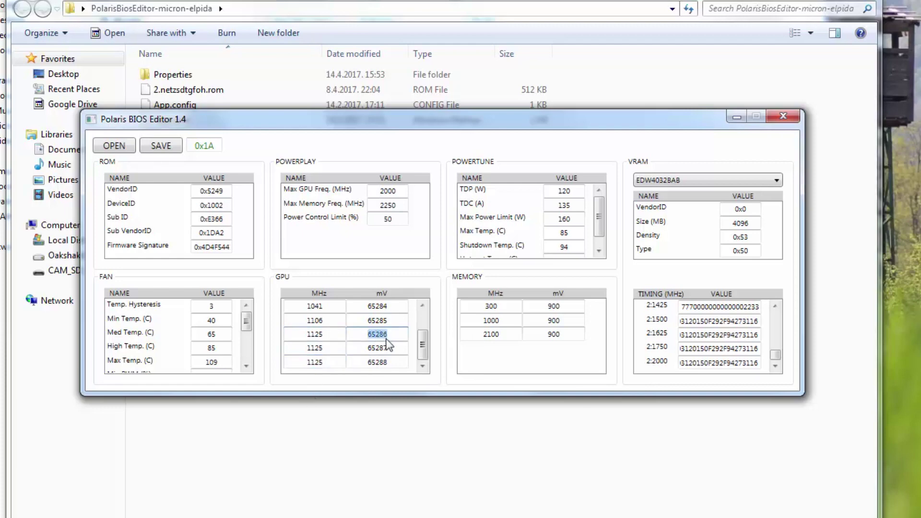
pyautogui.doubleClick(379, 347)
pyautogui.hotkey('ctrl', 'v')
pyautogui.doubleClick(377, 363)
pyautogui.hotkey('ctrl', 'v')
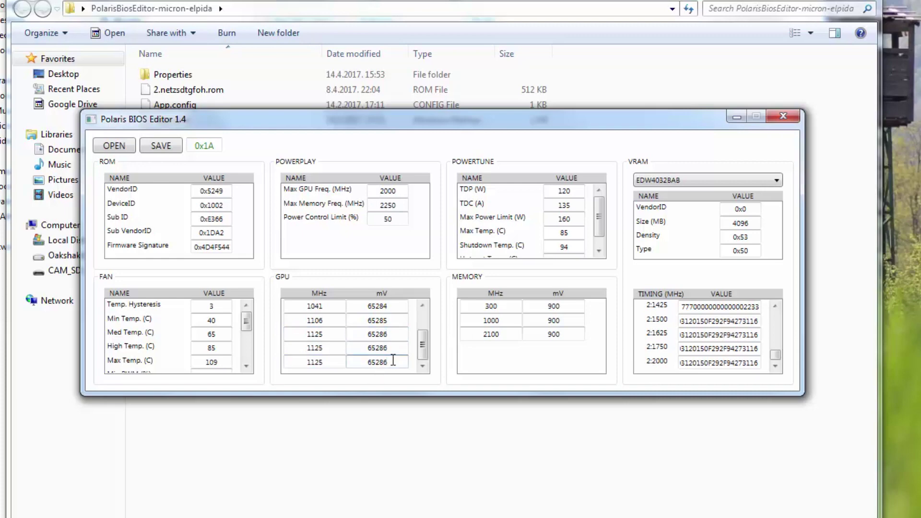
# - Change the fifth, fourth and third GPU state voltages from 65286 to 65285
pyautogui.press('BackSpace')
pyautogui.write('5')
pyautogui.click(400, 348)
pyautogui.press('BackSpace')
pyautogui.write('5')
pyautogui.click(392, 334)
pyautogui.press('BackSpace')
pyautogui.write('580Moded.rom')
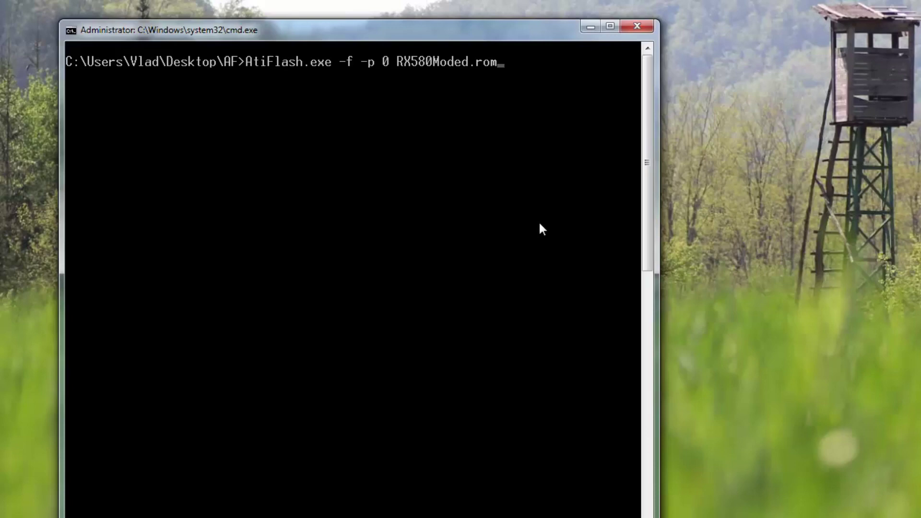
# - Run AtiFlash.exe -f -p 0 RX580Moded.rom to flash the modded BIOS onto adapter 0
pyautogui.press('Return')
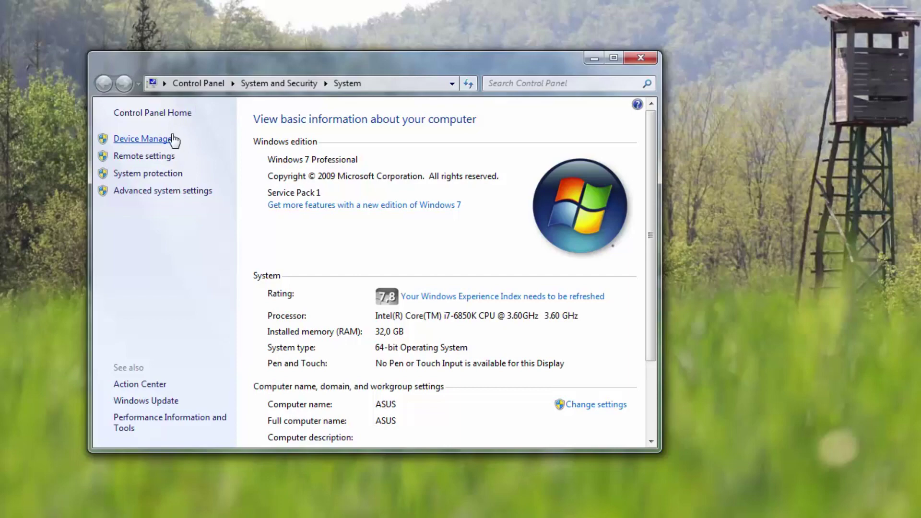
# - Check Display adapters lists Radeon RX 570 Series, then close Device Manager and the System window
pyautogui.click(174, 140)
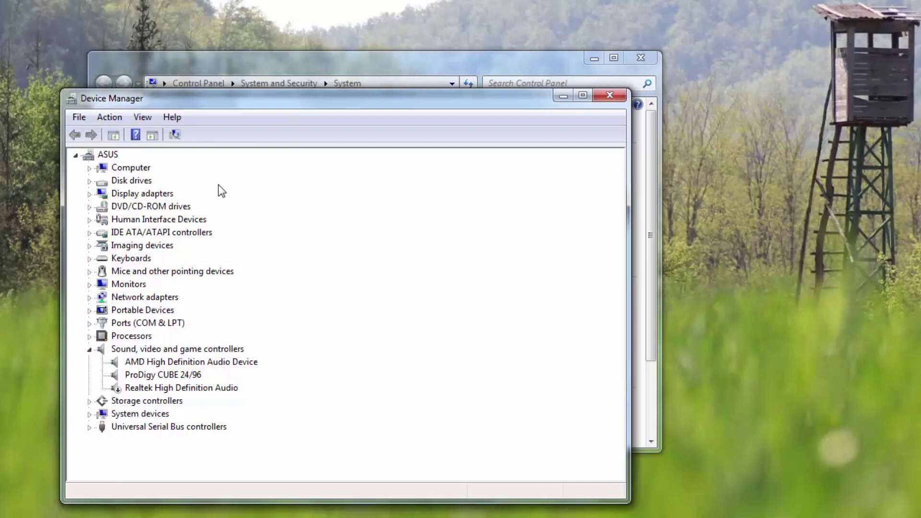
pyautogui.click(89, 194)
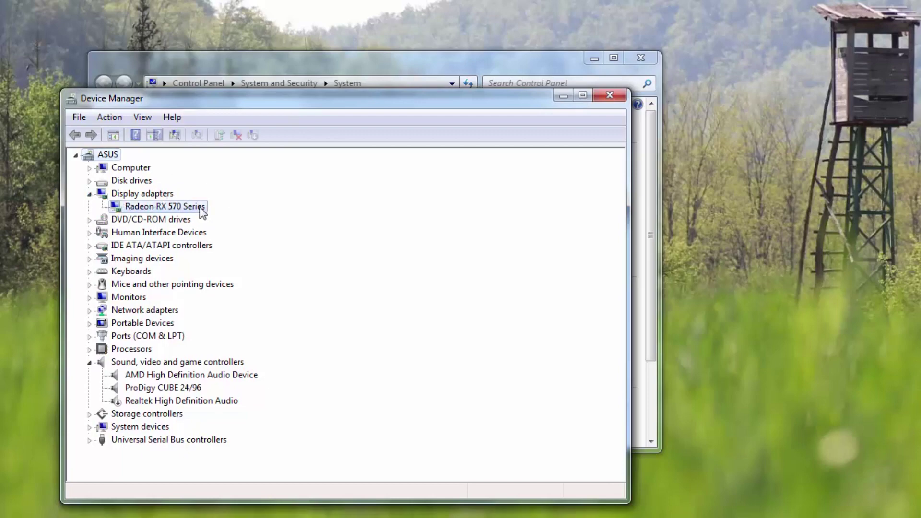
pyautogui.click(610, 95)
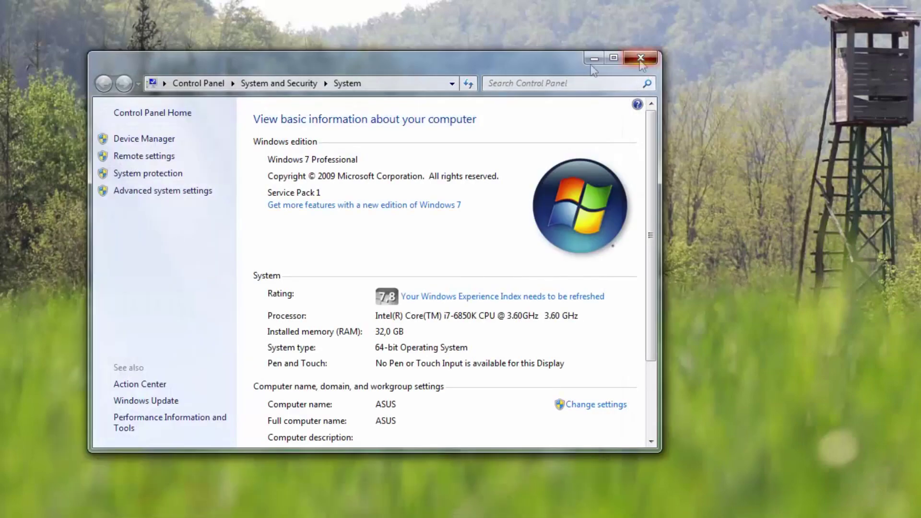
pyautogui.click(640, 58)
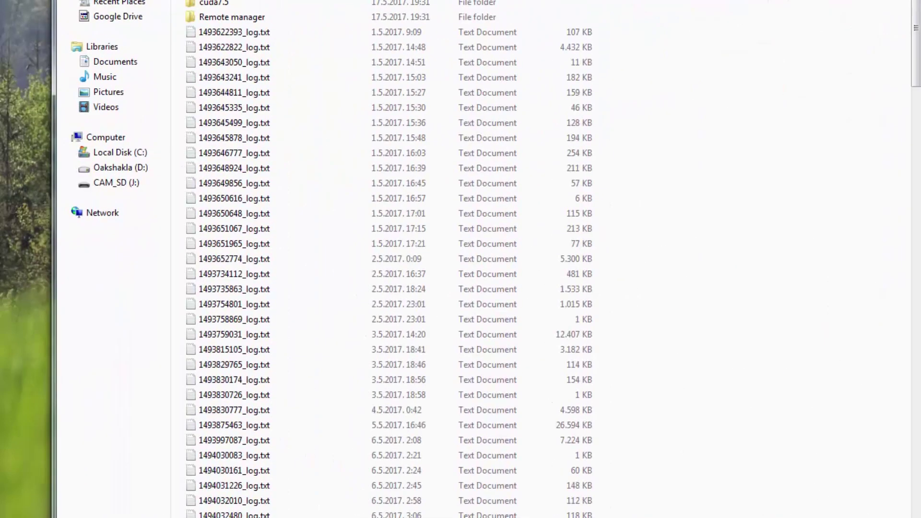
# - Launch the dual-mining start script, read the hashrates in its console, then close it
pyautogui.scroll(-20, 271, 177)
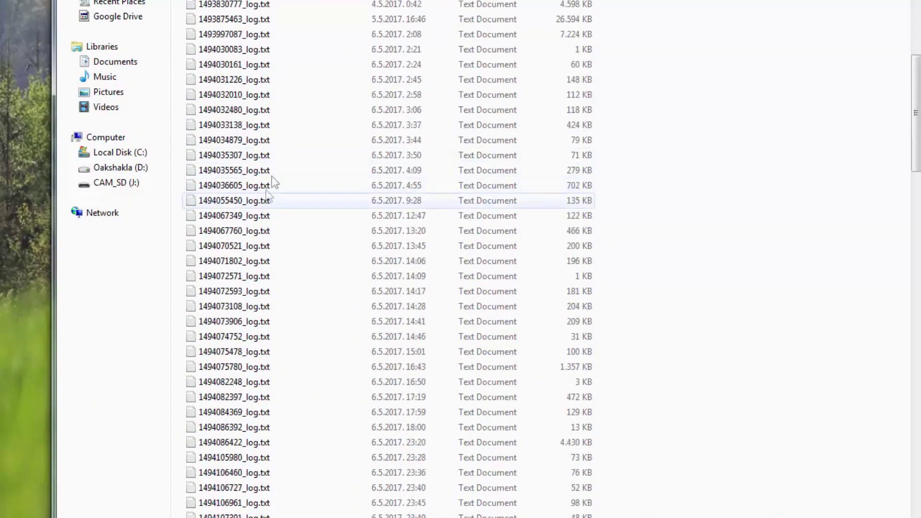
pyautogui.doubleClick(258, 474)
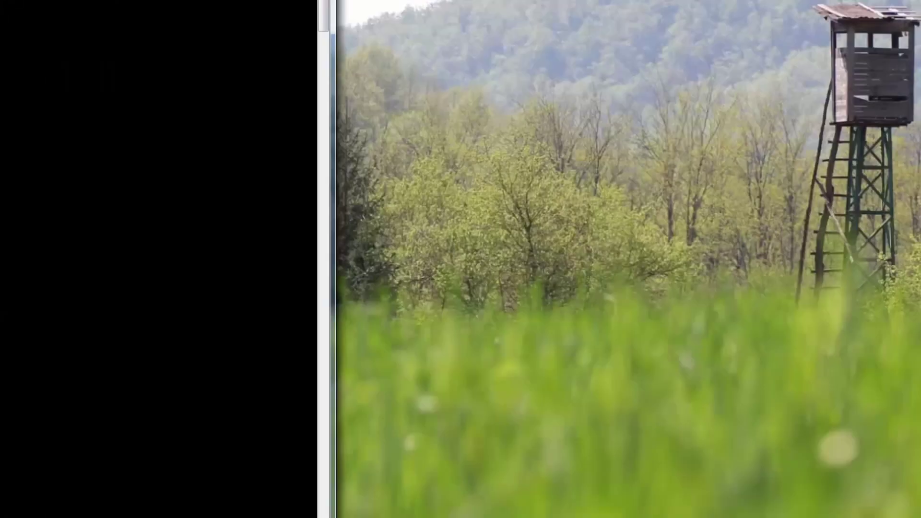
pyautogui.moveTo(24, 3); pyautogui.dragTo(341, 2)
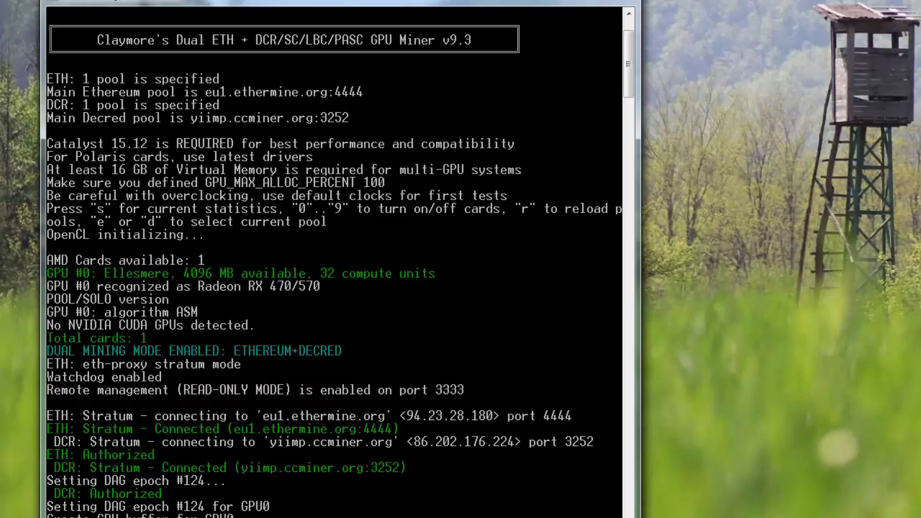
pyautogui.moveTo(385, 4); pyautogui.dragTo(384, 0)
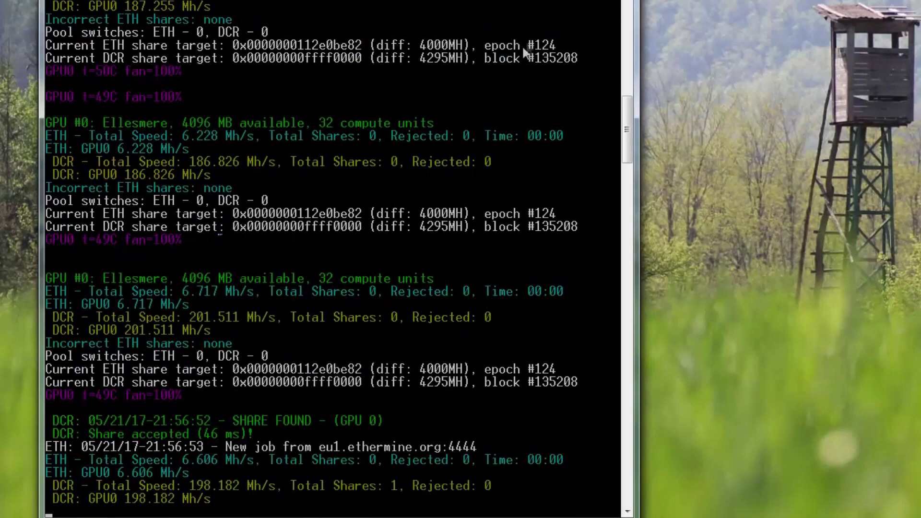
pyautogui.click(588, 1)
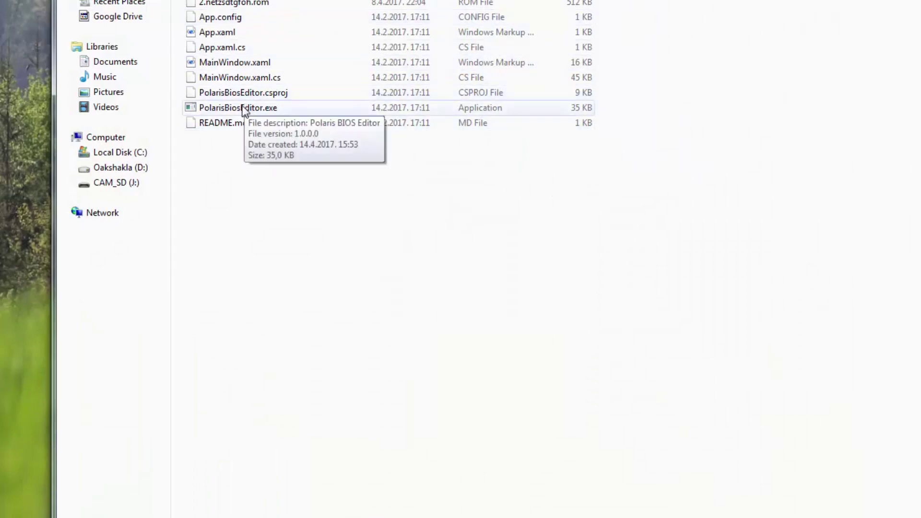
# - Open Polaris BIOS Editor and set the memory state voltages to 1000 mV
pyautogui.click(242, 107)
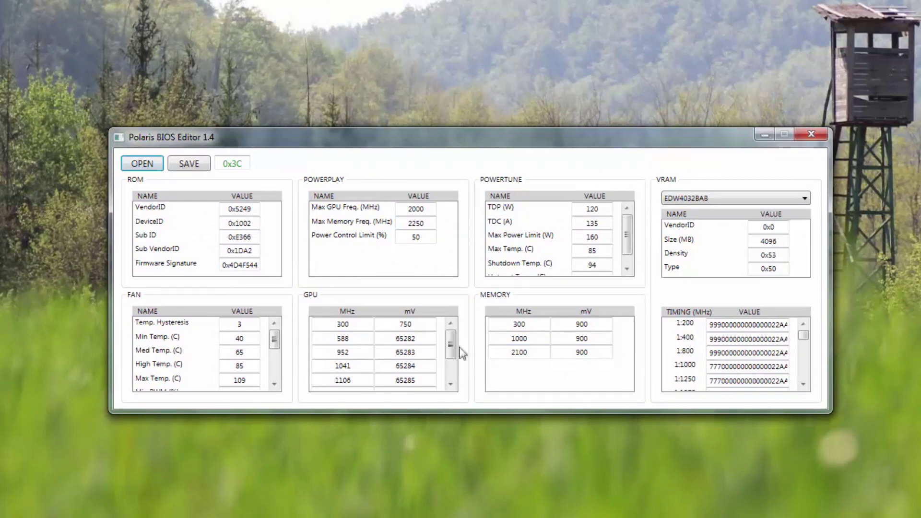
pyautogui.moveTo(453, 347); pyautogui.dragTo(444, 388)
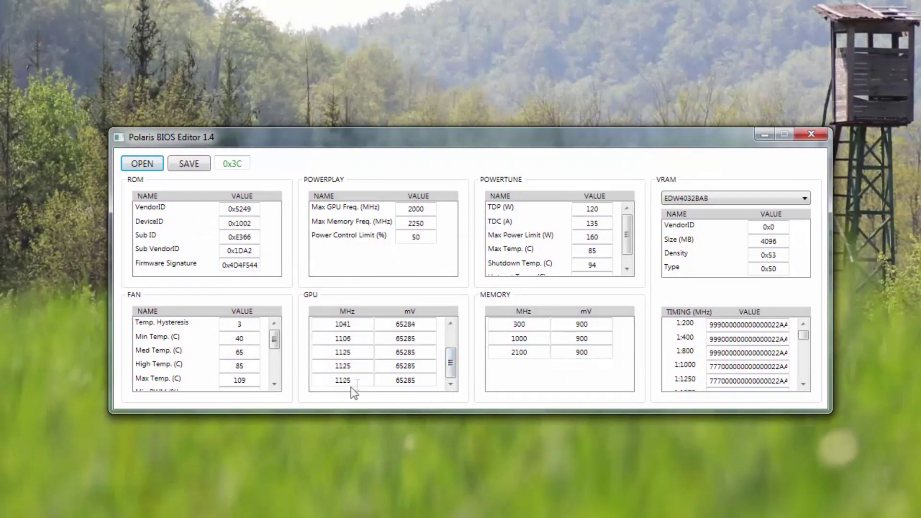
pyautogui.doubleClick(598, 352)
pyautogui.write('1000')
pyautogui.press('Up')
pyautogui.write('1000')
pyautogui.press('Up')
pyautogui.write('1000')
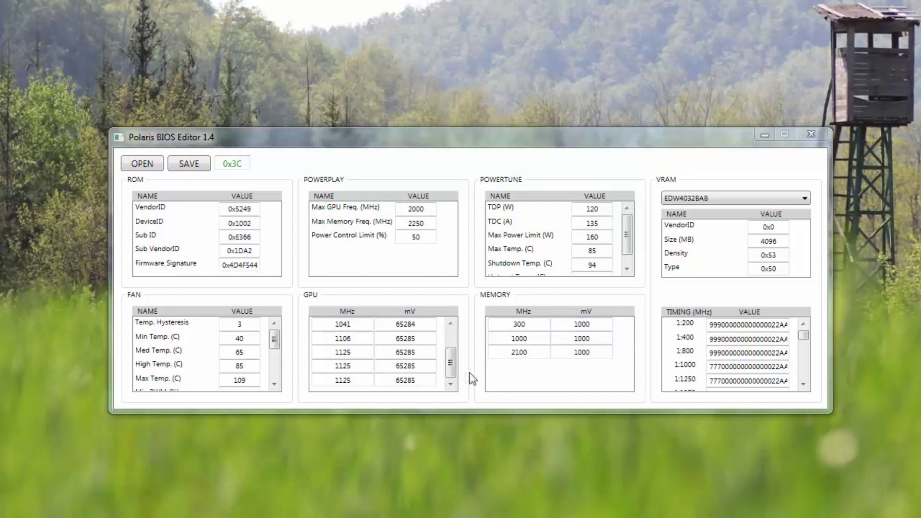
# - Change the last GPU state's voltage from 65285 to 65286
pyautogui.click(452, 365)
pyautogui.click(433, 380)
pyautogui.press('BackSpace')
pyautogui.write('6')
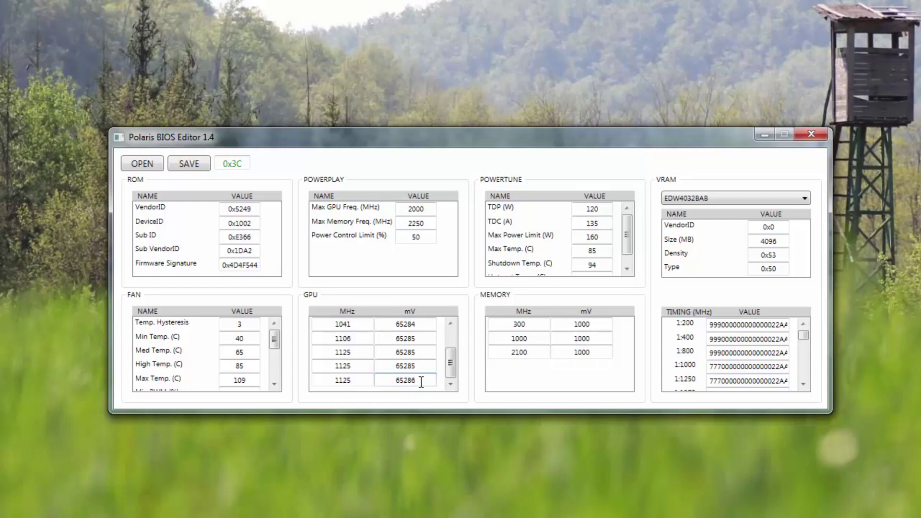
# - Save the BIOS over the existing RX580Moded.rom and close the editor
pyautogui.click(188, 164)
pyautogui.doubleClick(301, 278)
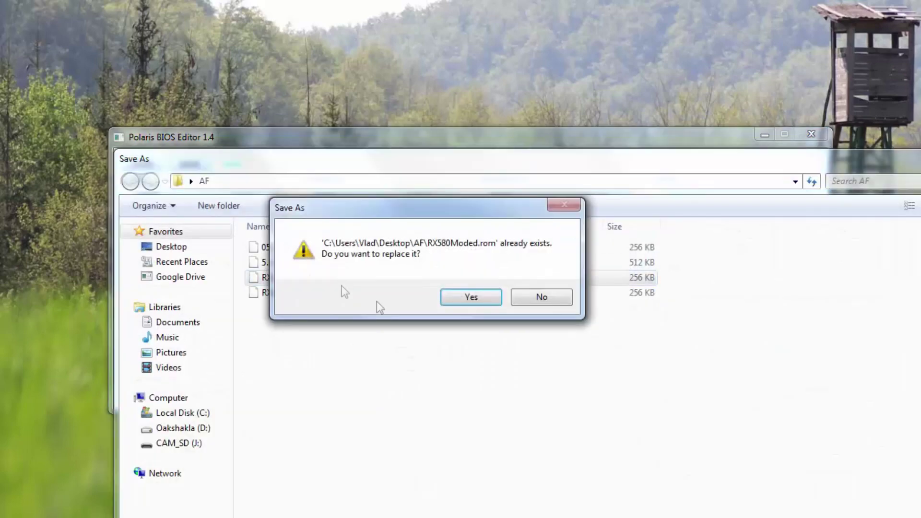
pyautogui.click(445, 299)
pyautogui.click(813, 136)
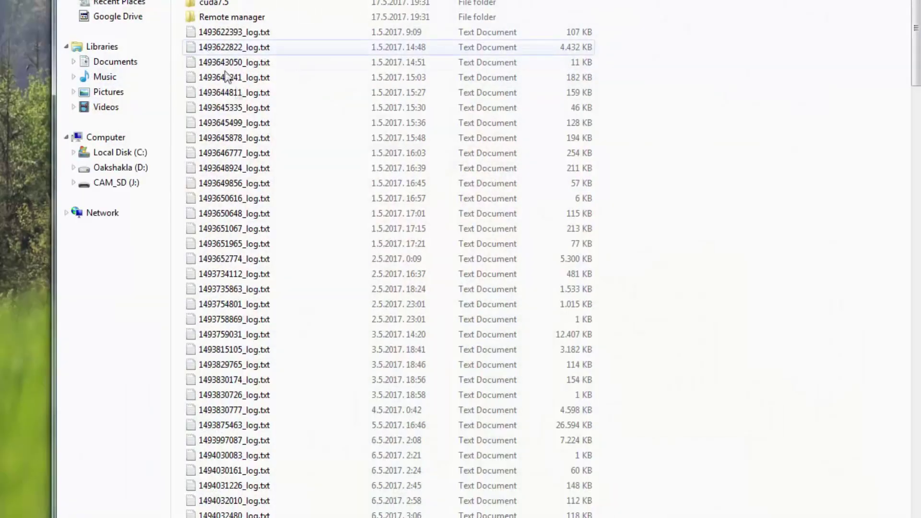
# - Run the dual-mining start script again from the batch files in Explorer
pyautogui.scroll(-20, 339, 123)
pyautogui.doubleClick(283, 475)
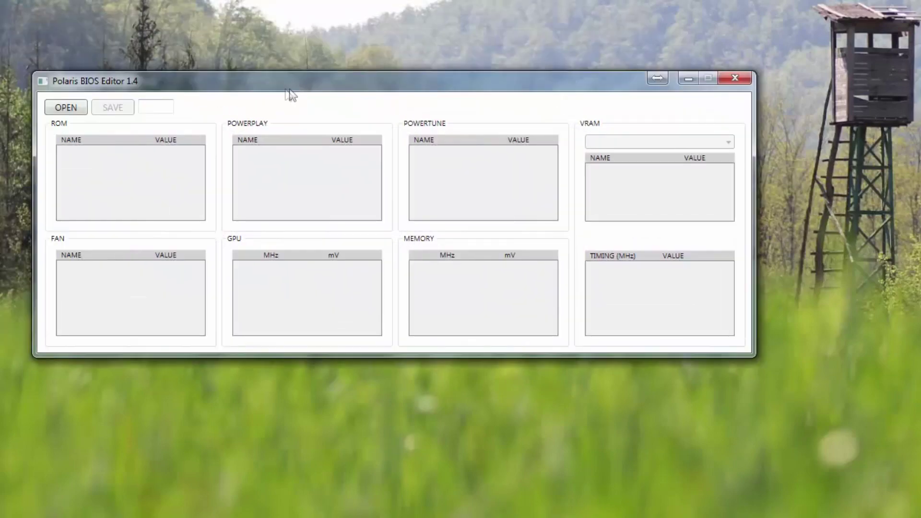
# - Load RX580Moded.rom and inspect the 2100 MHz memory state's clock and 900 mV voltage
pyautogui.click(71, 108)
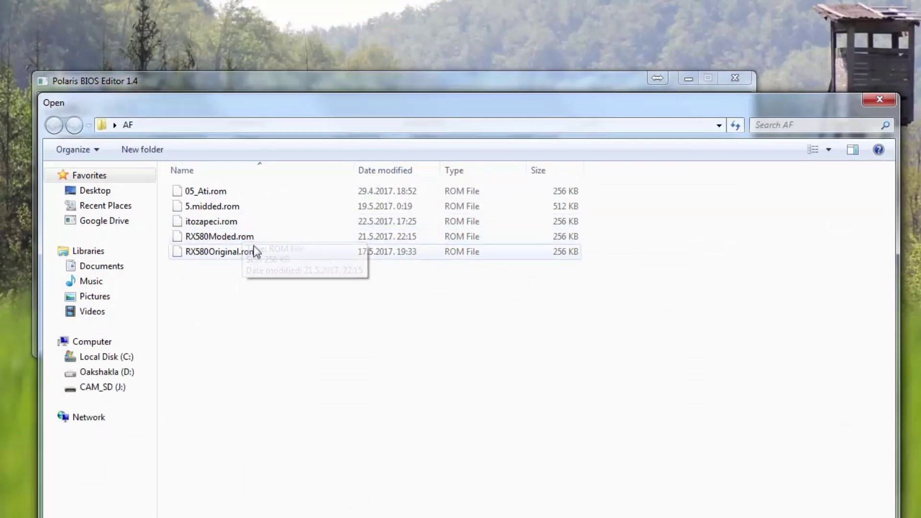
pyautogui.doubleClick(220, 236)
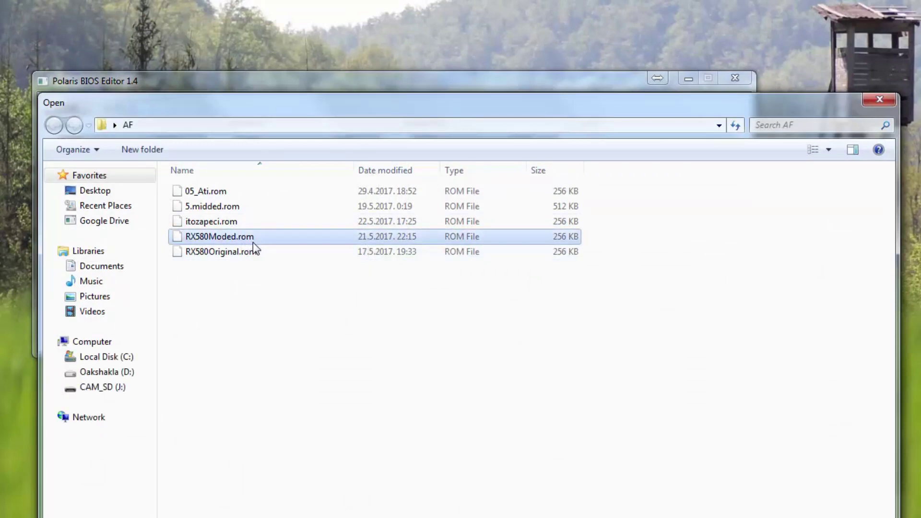
pyautogui.click(464, 287)
pyautogui.click(467, 294)
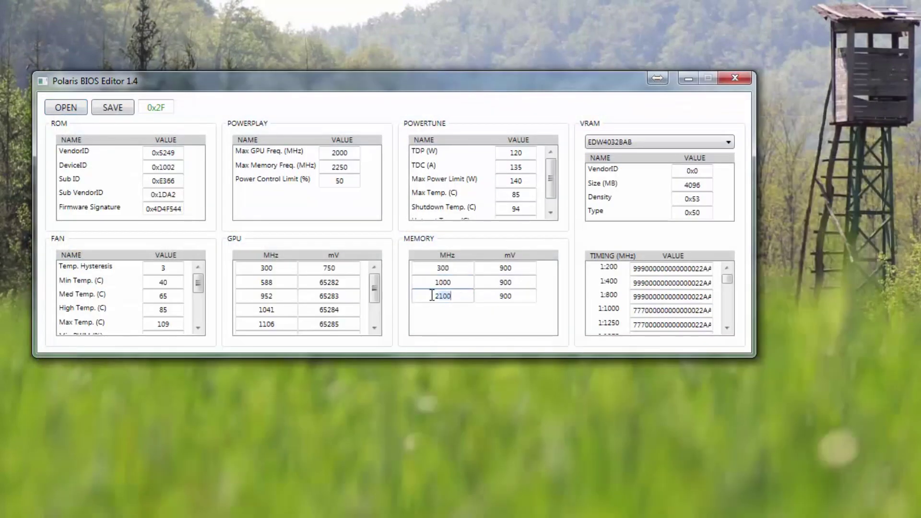
pyautogui.doubleClick(461, 295)
pyautogui.click(527, 296)
pyautogui.hotkey('ctrl', 'a')
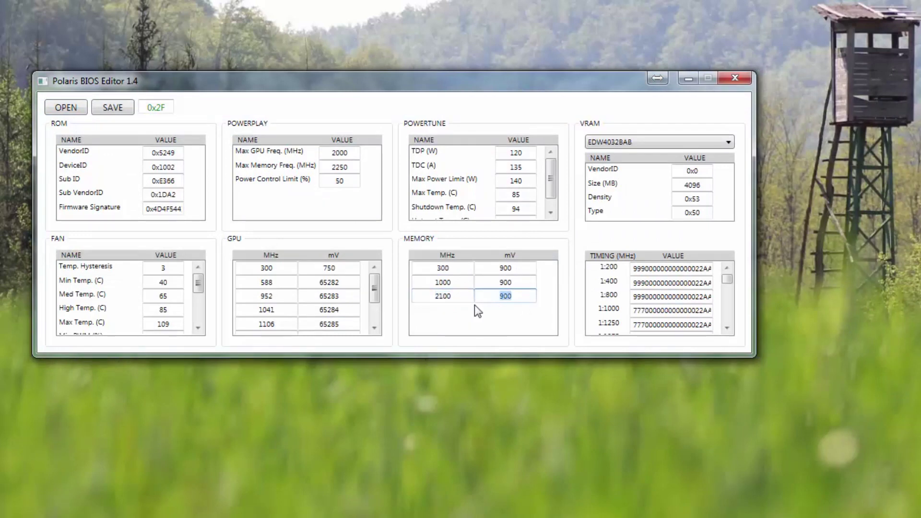
pyautogui.moveTo(373, 288); pyautogui.dragTo(377, 333)
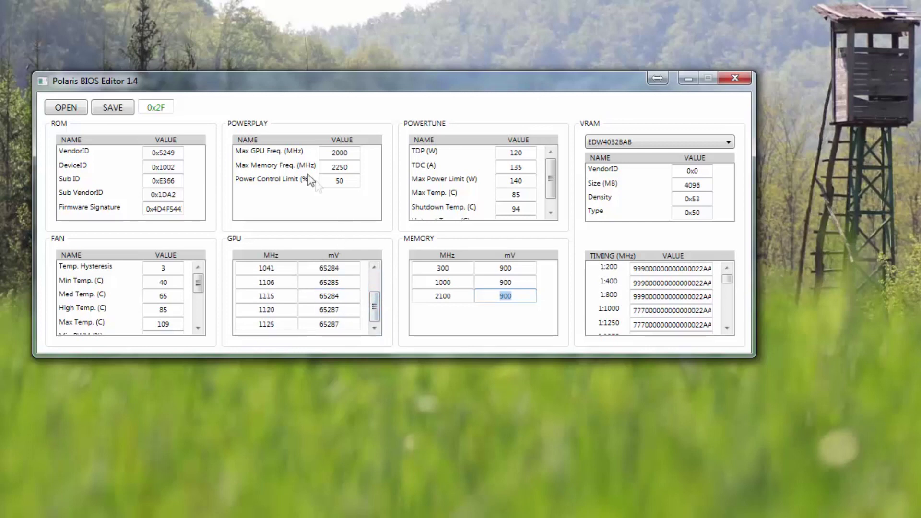
# - Change the 1115 MHz GPU state's voltage from 65284 to 65286, check Max Power Limit 140, and minimize the editor
pyautogui.click(283, 325)
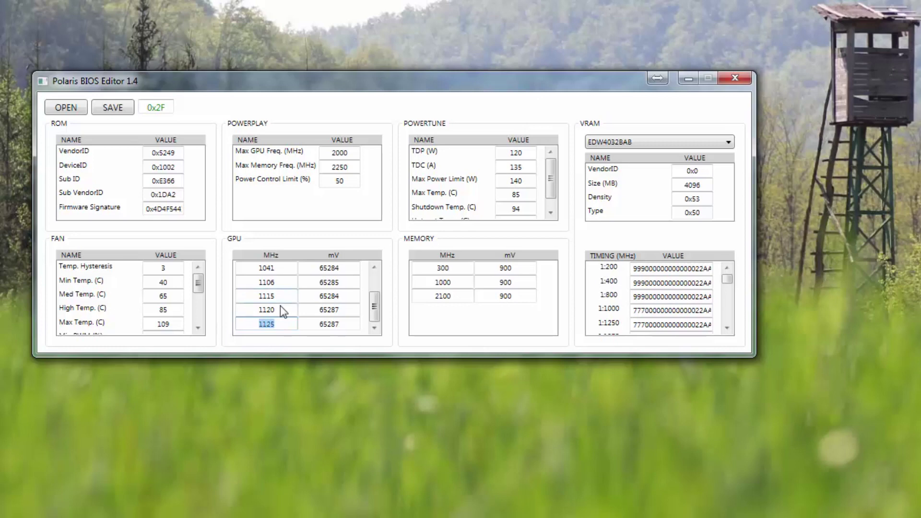
pyautogui.scroll(2, 373, 309)
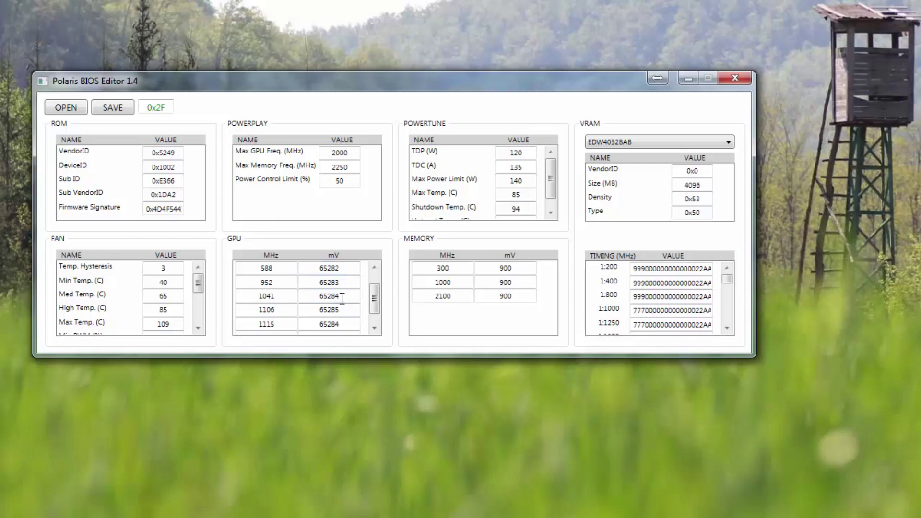
pyautogui.scroll(-2, 375, 304)
pyautogui.click(349, 299)
pyautogui.press('BackSpace')
pyautogui.write('6')
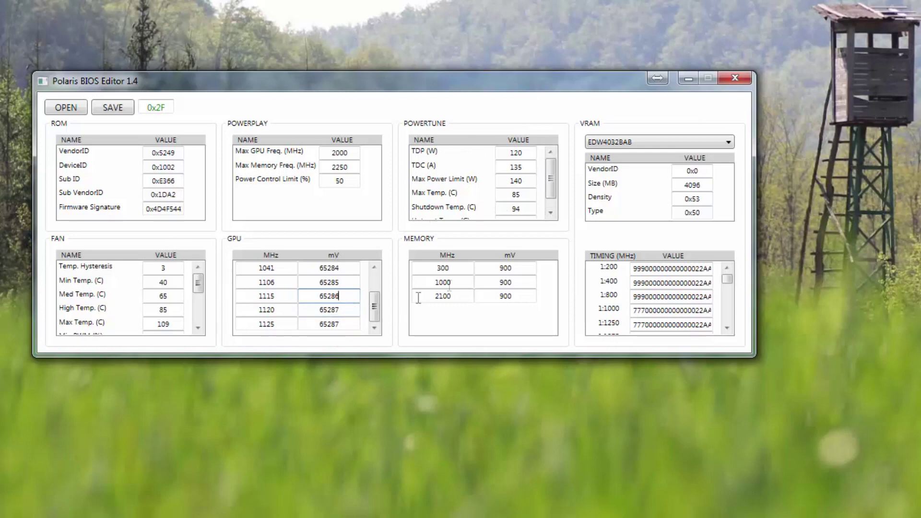
pyautogui.doubleClick(527, 180)
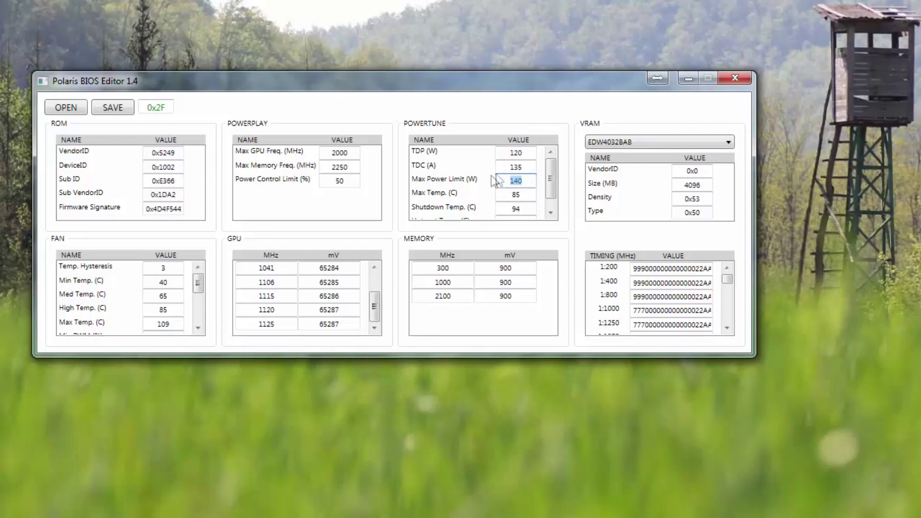
pyautogui.click(687, 78)
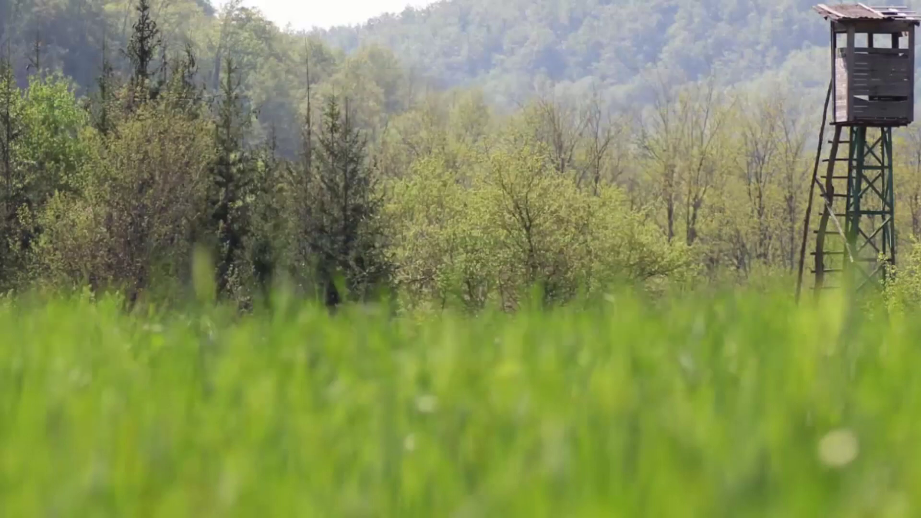
# - Run the 'start - ethermine.org - pool - DUAL' batch file, then bring up the AF folder window
pyautogui.press('super+e')
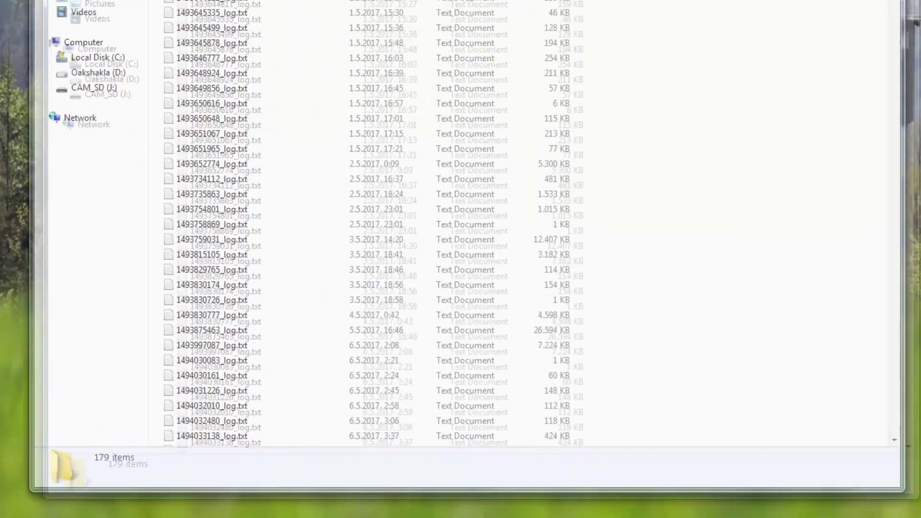
pyautogui.scroll(-15, 280, 192)
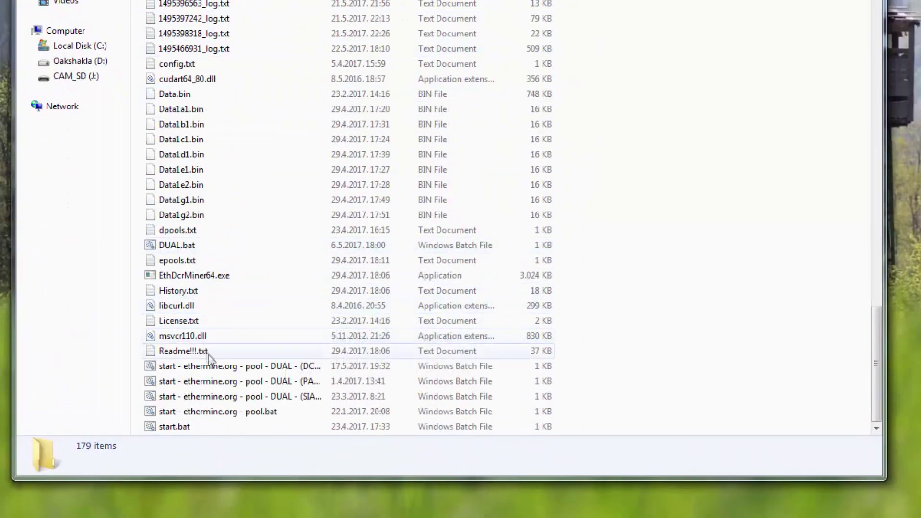
pyautogui.click(212, 365)
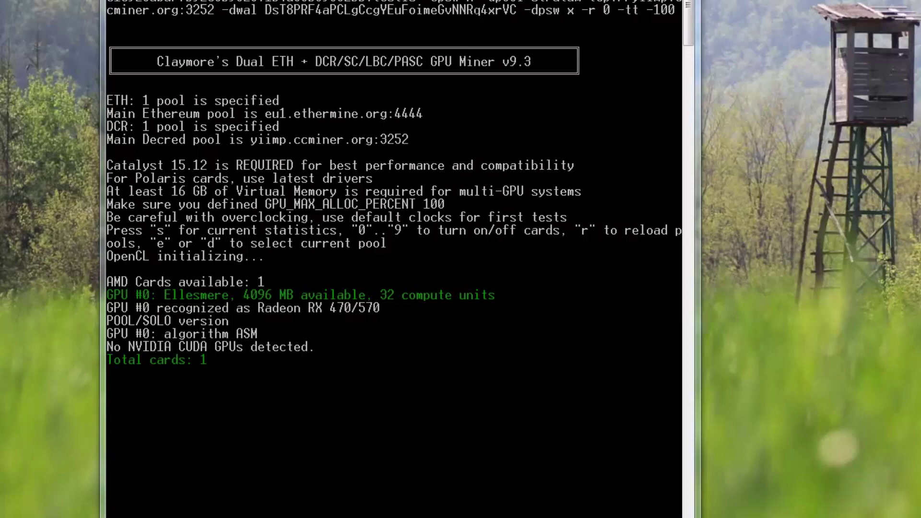
pyautogui.hotkey('alt', 'Tab')
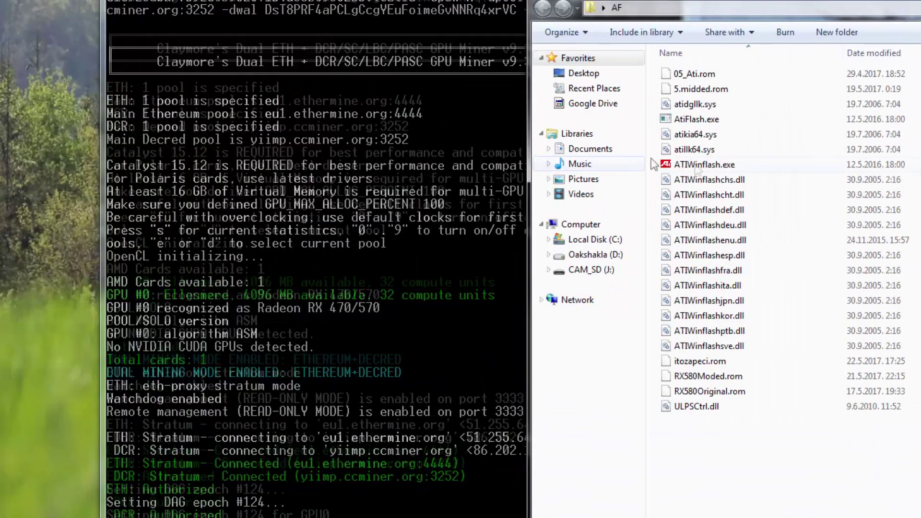
# - Run ATIWinflash as administrator and save the card's BIOS, prefixing the file name with 'jklhfdg lkjhfhgjk'
pyautogui.rightClick(699, 165)
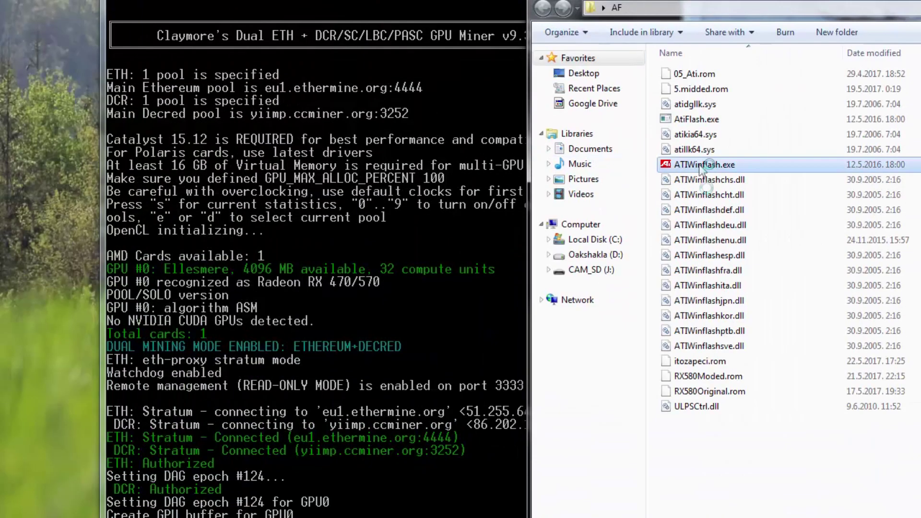
pyautogui.click(764, 190)
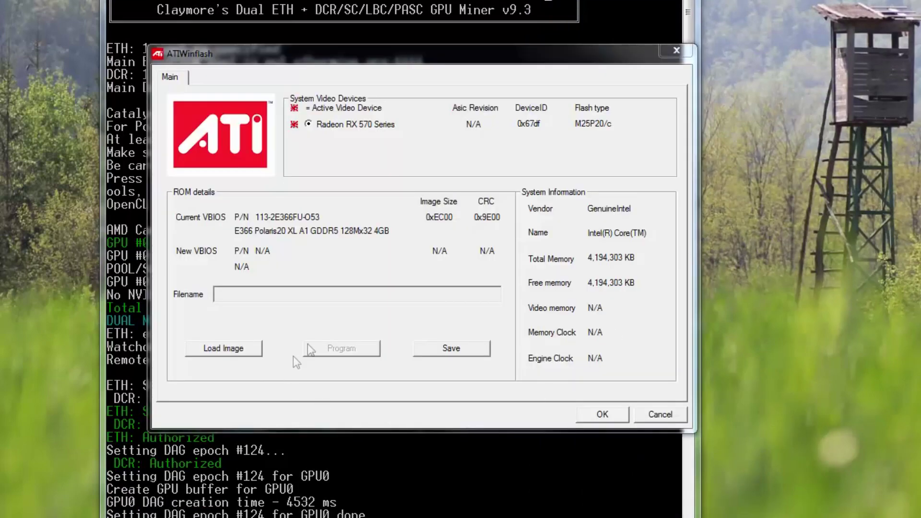
pyautogui.click(453, 348)
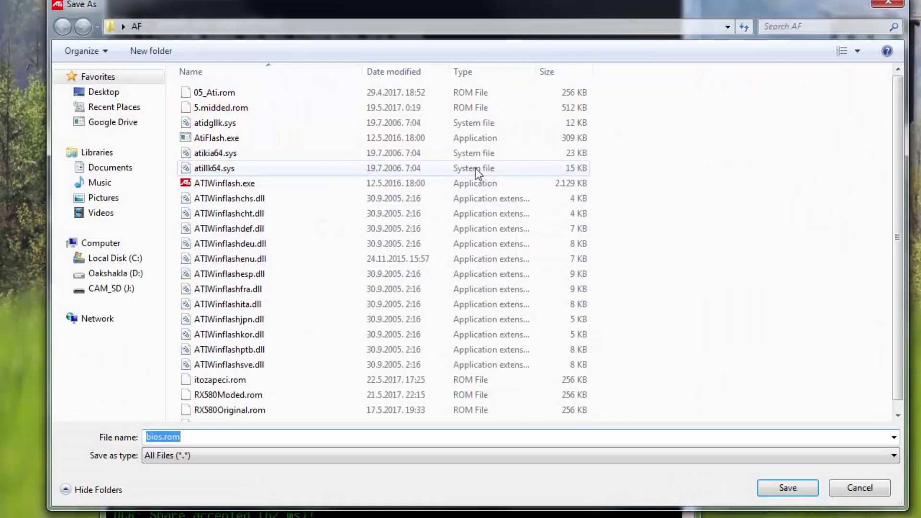
pyautogui.press('Home')
pyautogui.write('jklhfdg lkjhfhgjk')
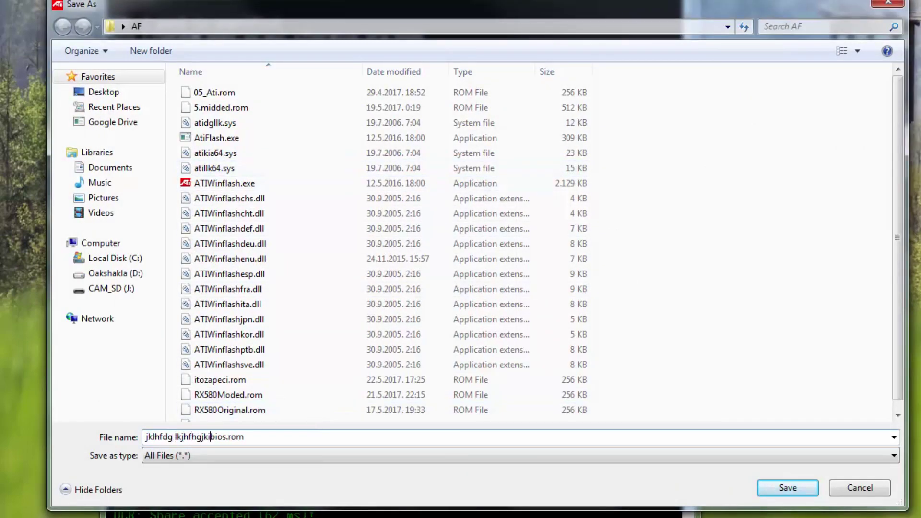
pyautogui.click(811, 485)
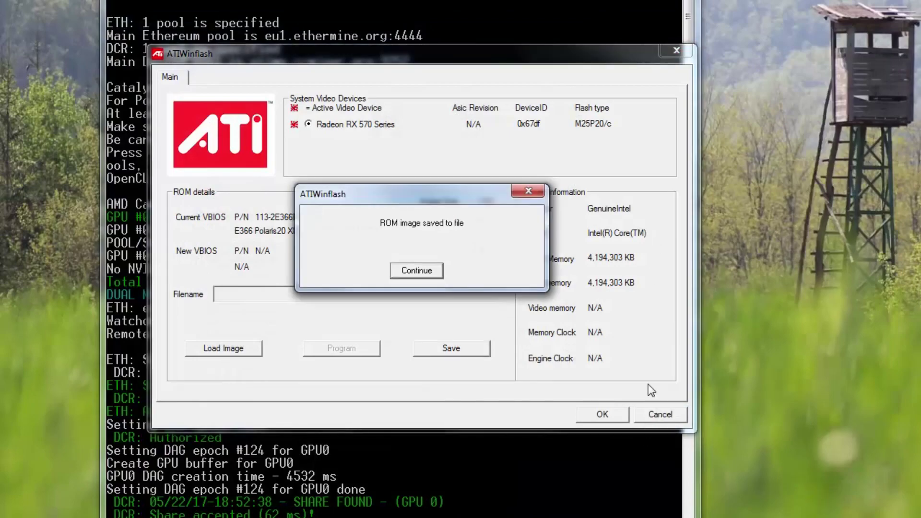
pyautogui.click(422, 270)
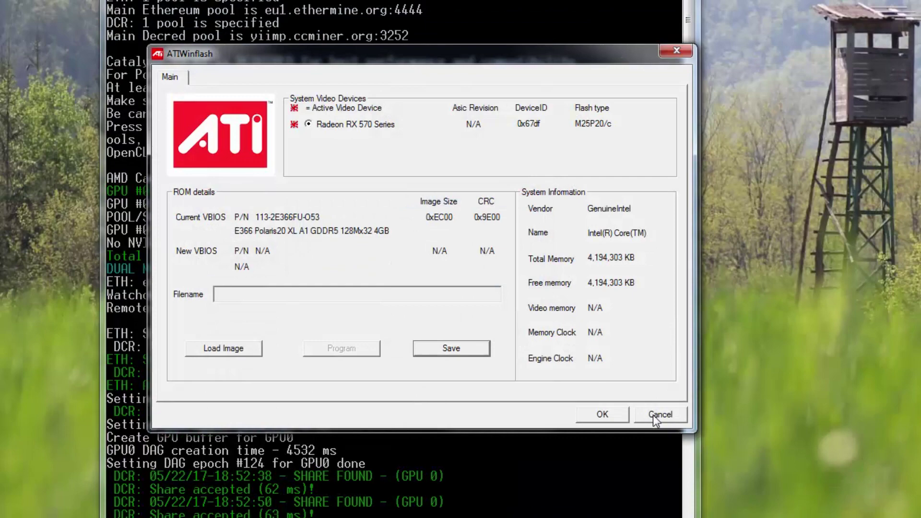
pyautogui.click(656, 414)
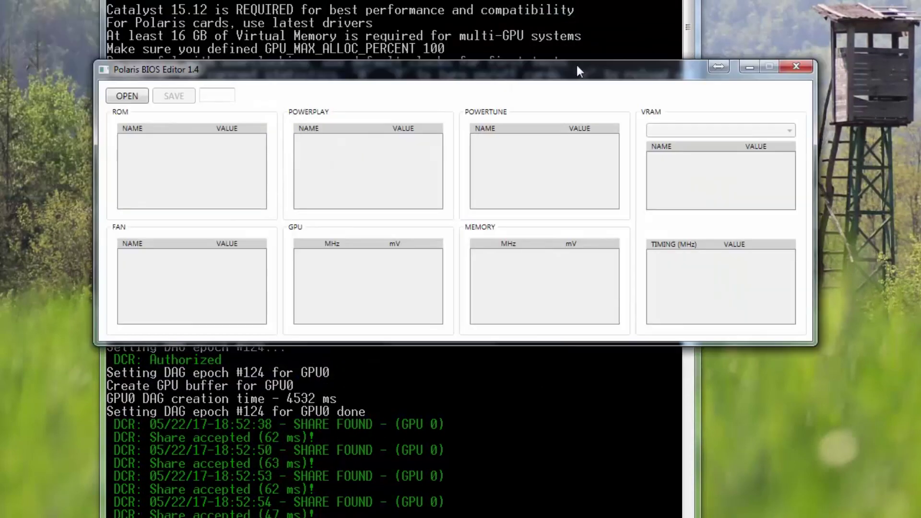
# - Load the newly dumped ROM, check the 2050 MHz memory clock, and lower the miner's dcri to 24
pyautogui.click(125, 96)
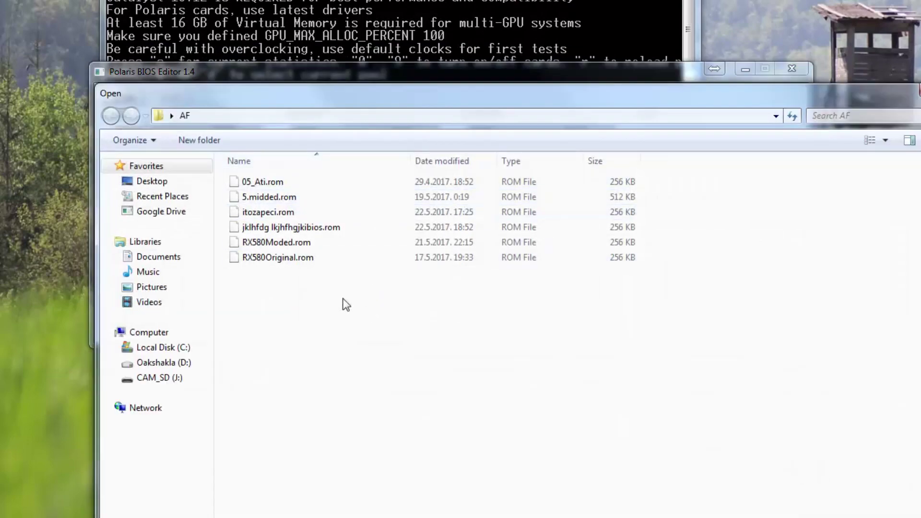
pyautogui.click(313, 228)
pyautogui.doubleClick(317, 228)
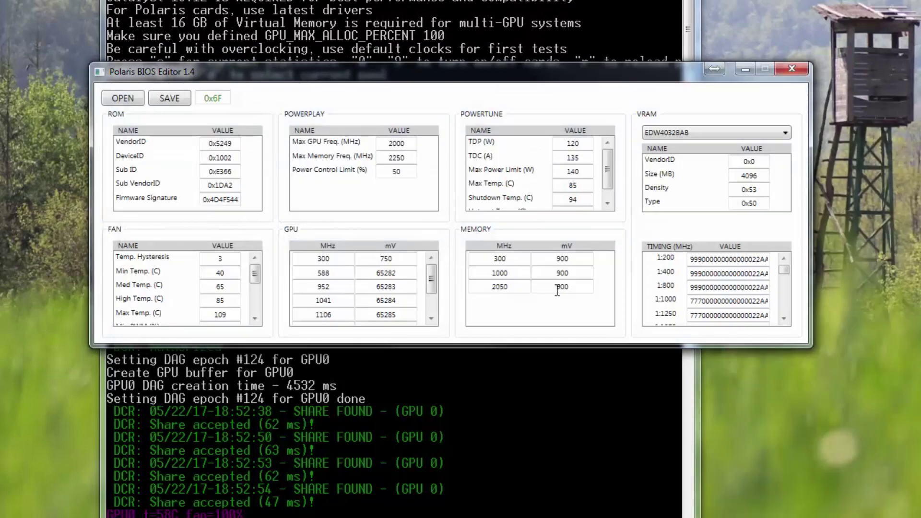
pyautogui.doubleClick(475, 284)
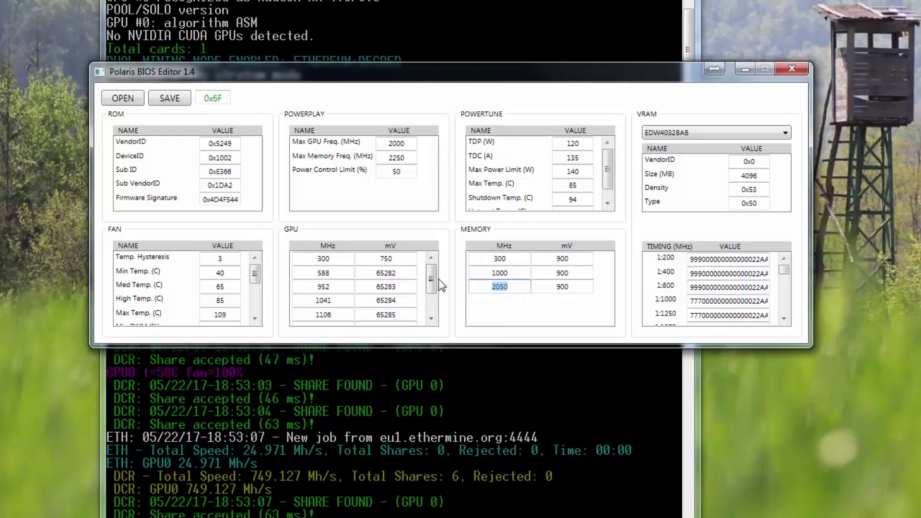
pyautogui.moveTo(430, 281); pyautogui.dragTo(431, 298)
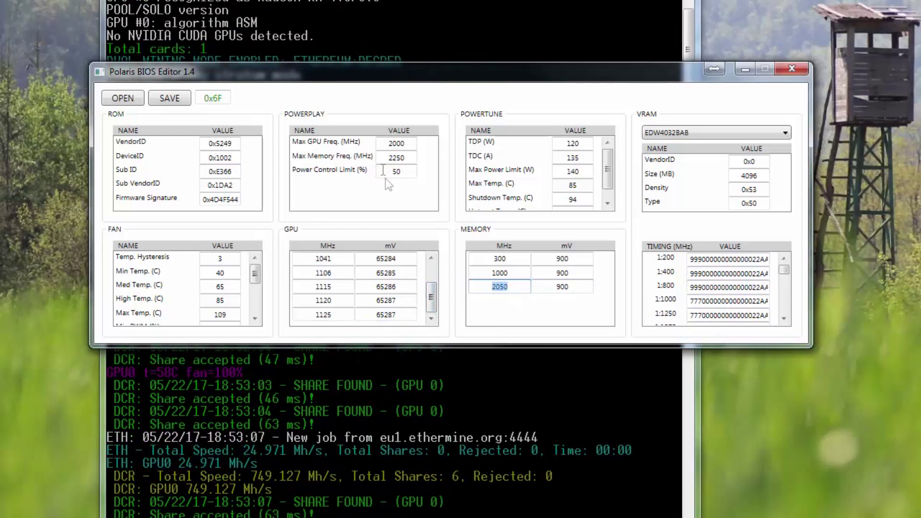
pyautogui.click(324, 449)
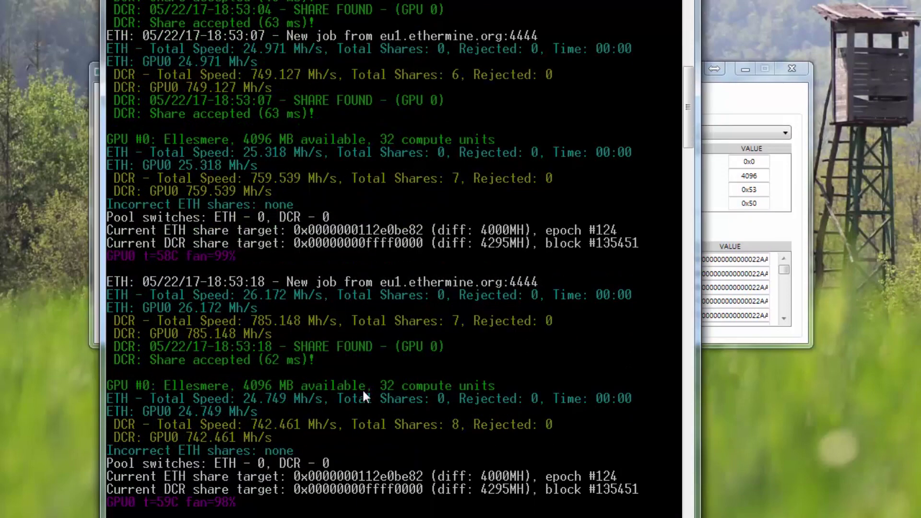
pyautogui.press('-')
pyautogui.press('-')
pyautogui.press('-')
pyautogui.press('-')
pyautogui.press('-')
pyautogui.press('-')
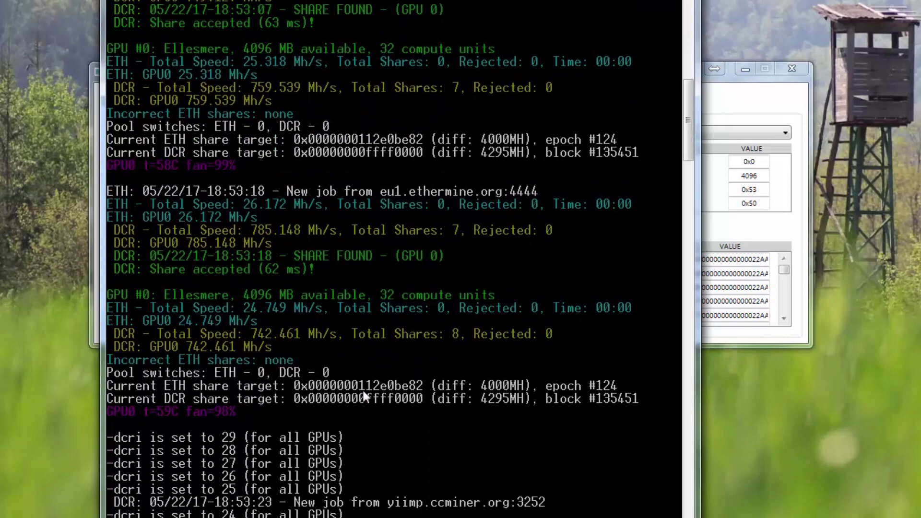